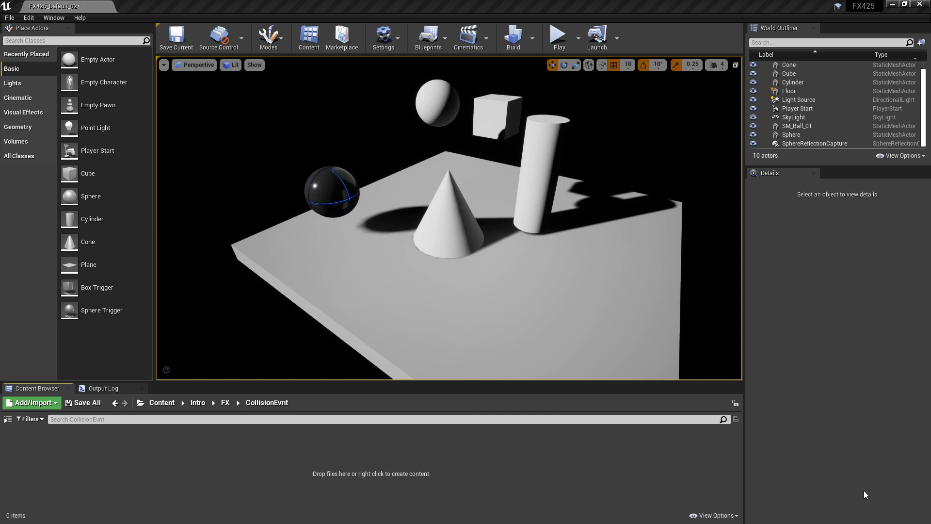
Step: Create a Niagara emitter from the Fountain template in the CollisionEvnt folder and name it NE_ColColE_01
right_click(115, 465)
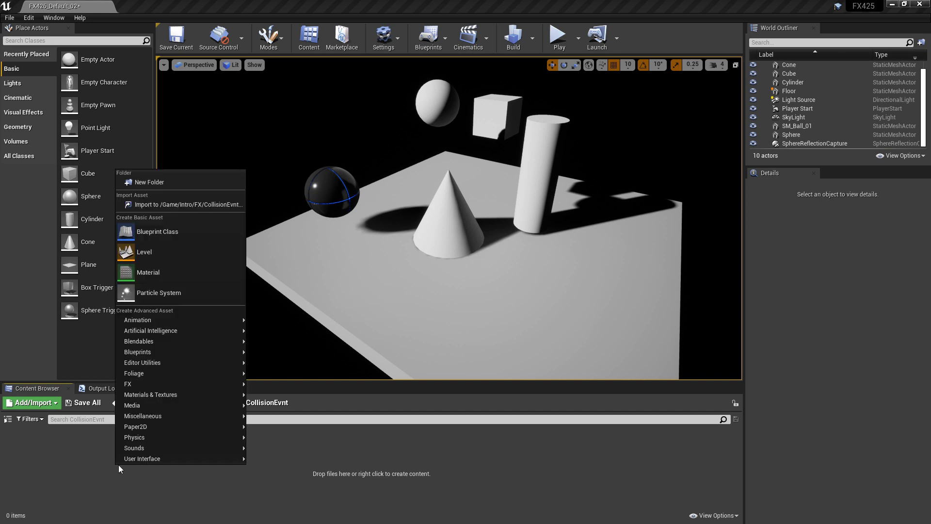
mouse_move(214, 386)
left_click(314, 412)
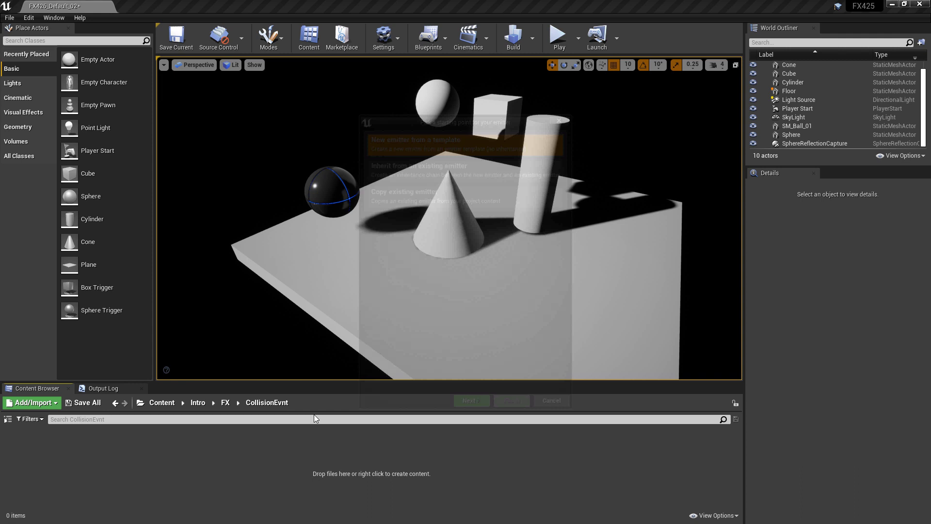
left_click(468, 407)
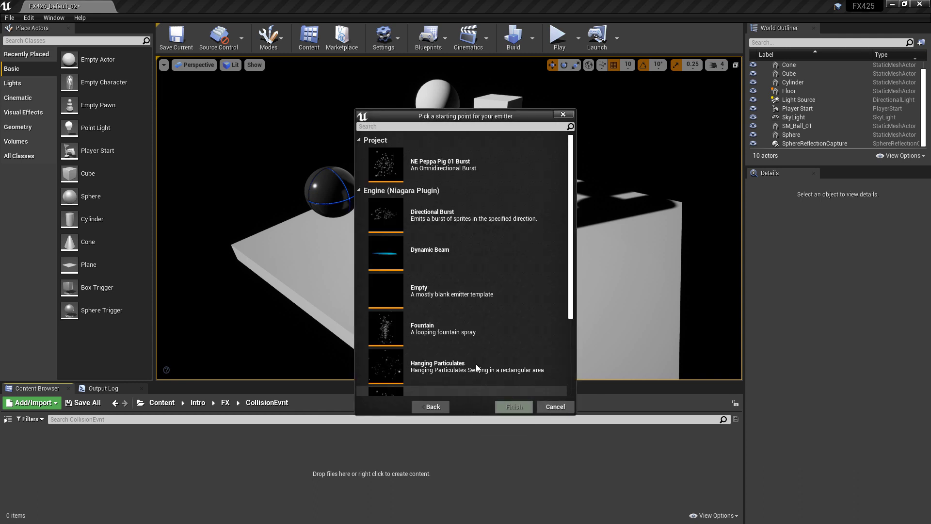
left_click(458, 327)
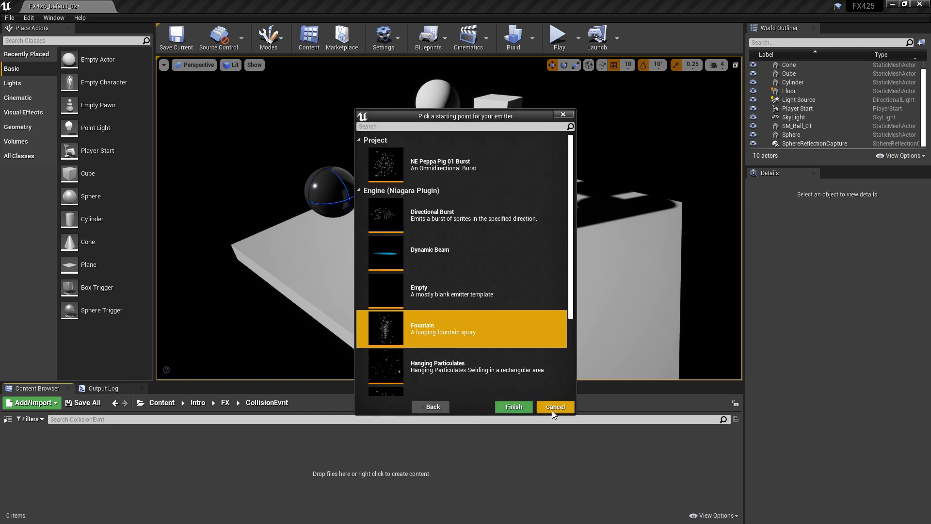
left_click(515, 408)
type("NE")
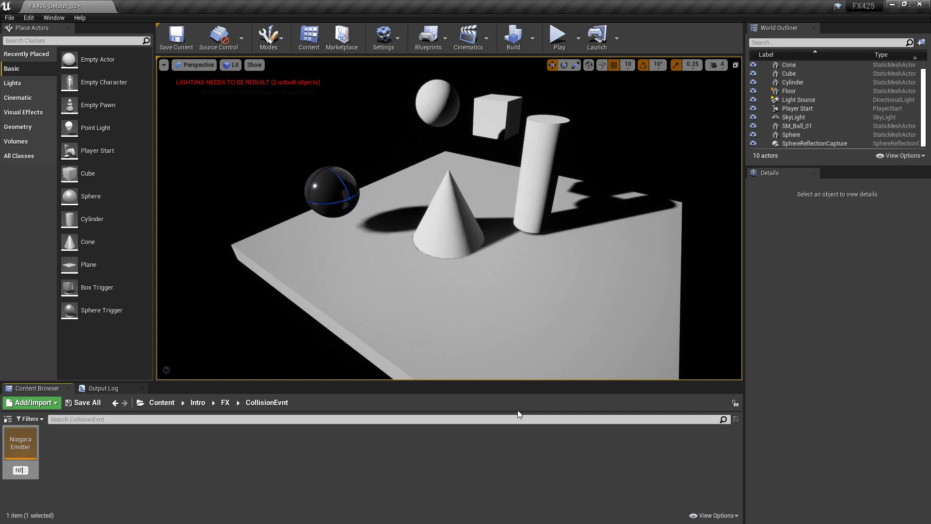
type("_ColColE_01")
key("Return")
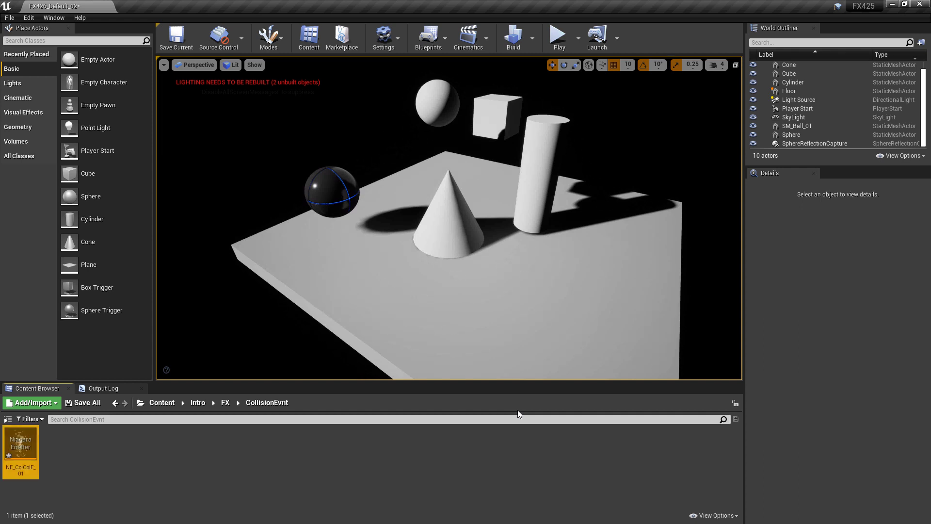
Step: Open the NE_ColColE_01 emitter, save it, and set its SpawnRate to 3
double_click(21, 442)
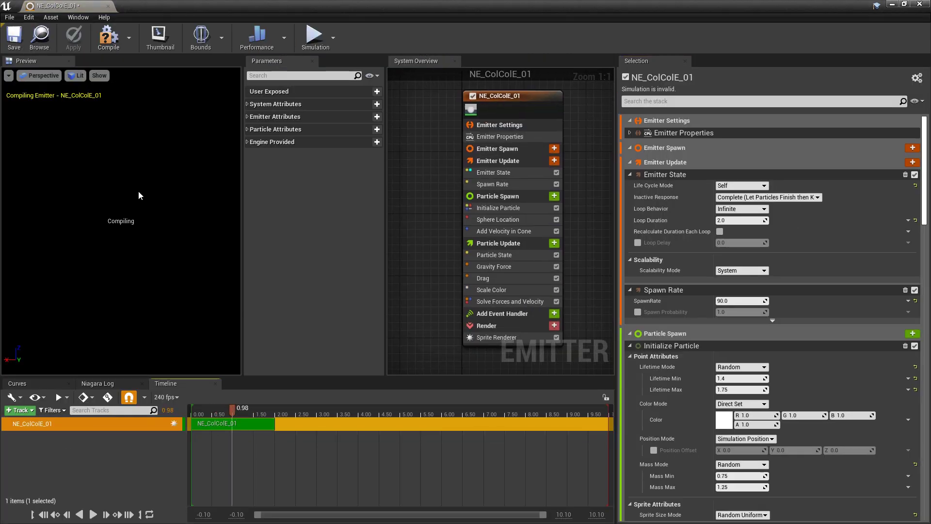
left_click(13, 38)
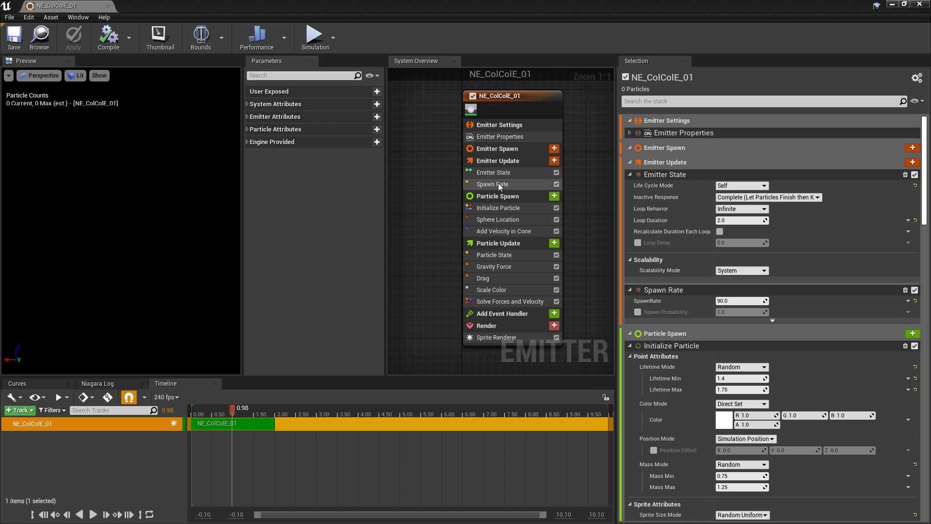
left_click(493, 184)
left_click(737, 131)
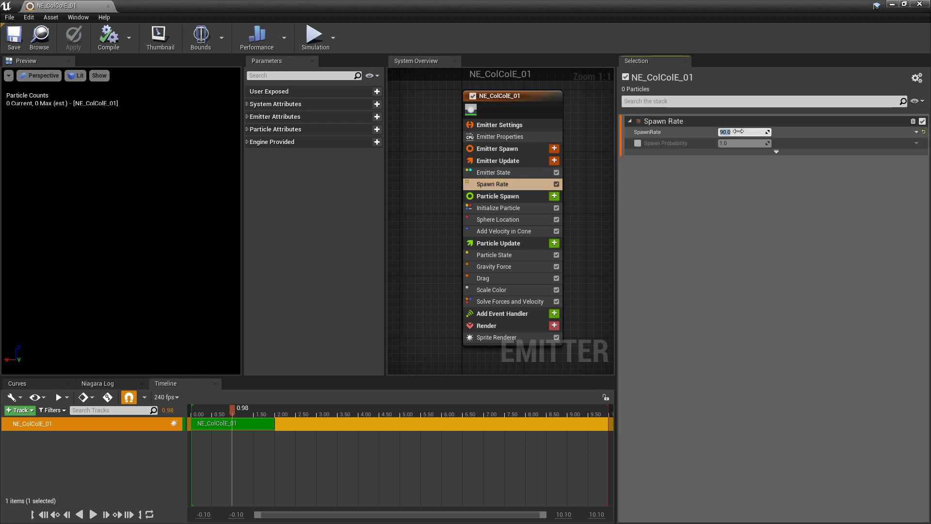
type("3")
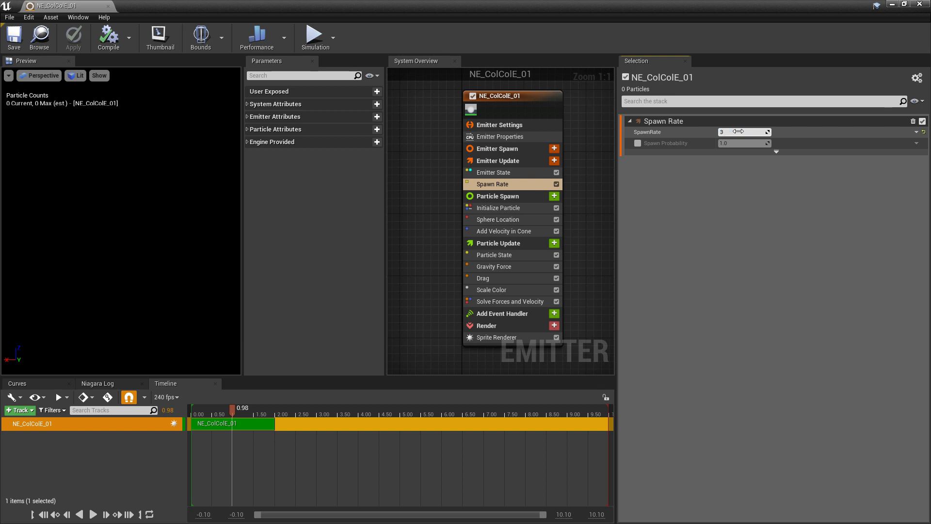
key("Return")
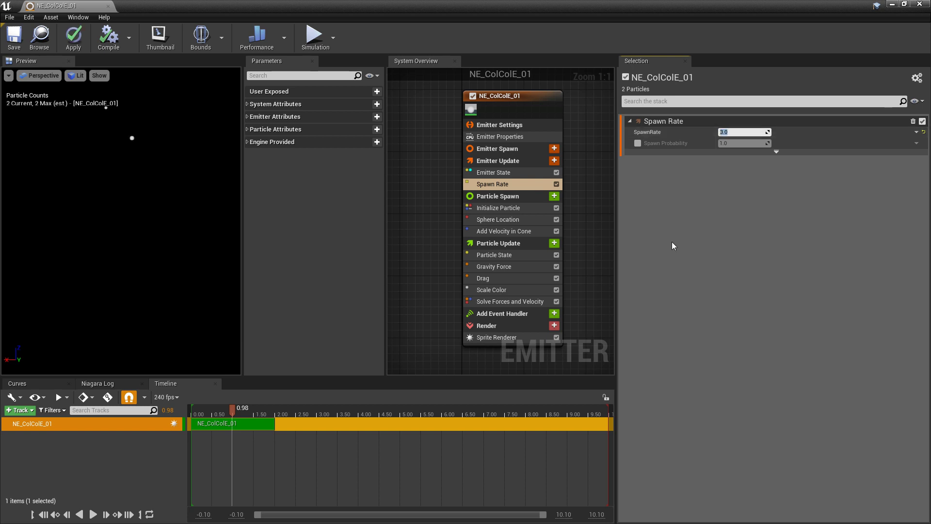
Step: Set the emitter's particle lifetime range to a minimum of 5 and a maximum of 7
left_click(502, 209)
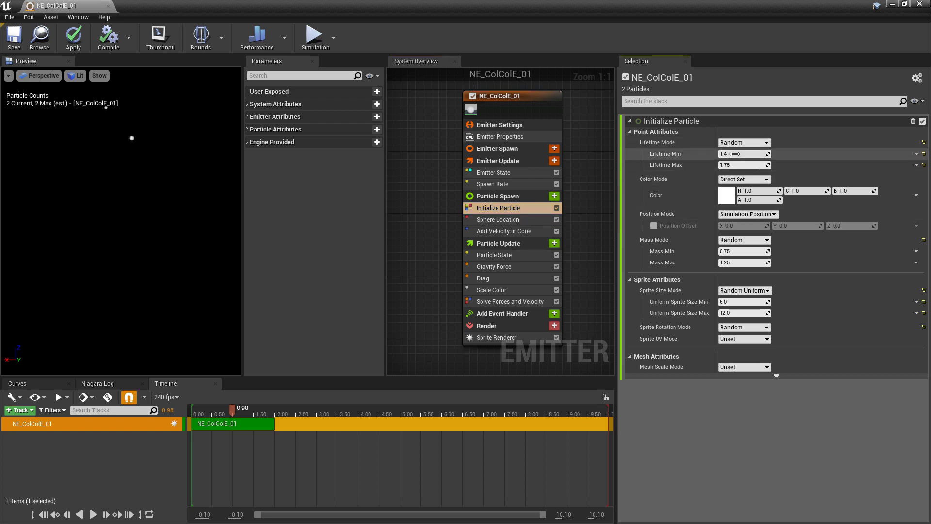
type("5")
key("Return")
left_click(743, 167)
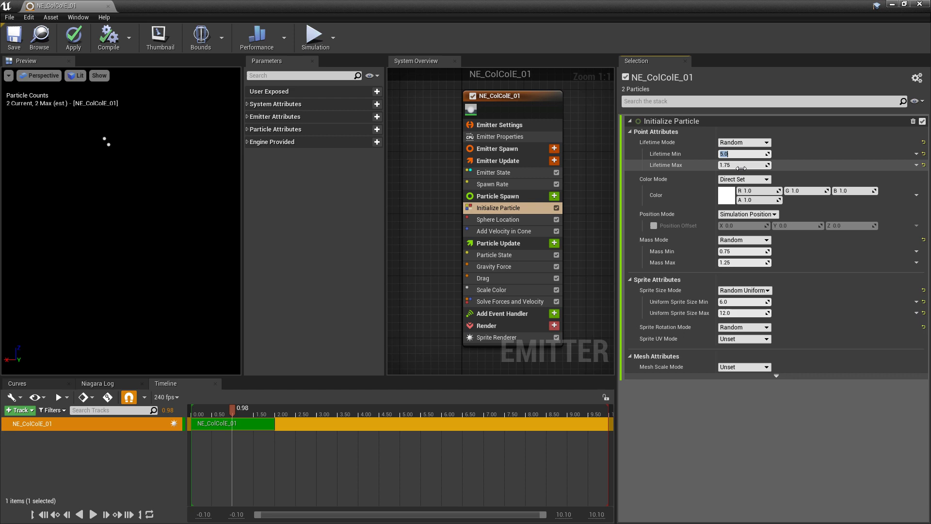
key("Return")
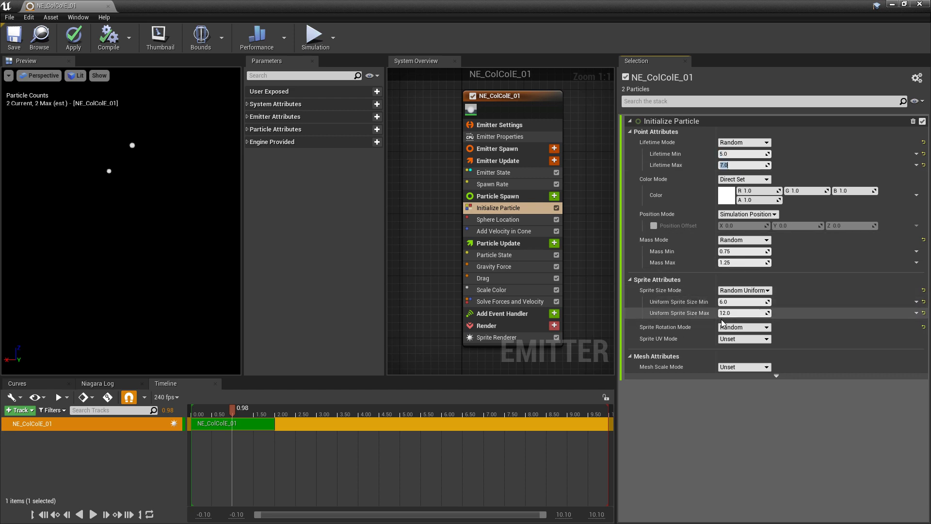
Step: Set the uniform sprite size range to a minimum of 20 and a maximum of 24
left_click(742, 301)
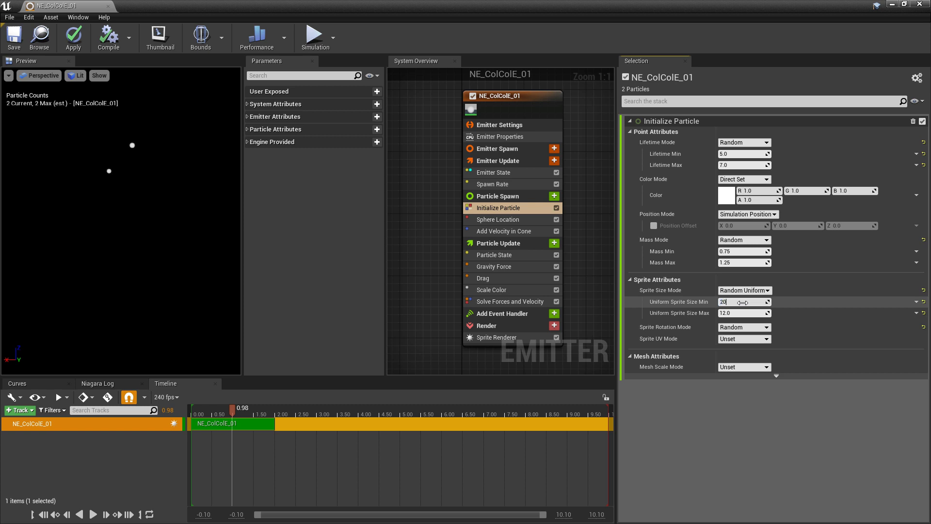
key("Return")
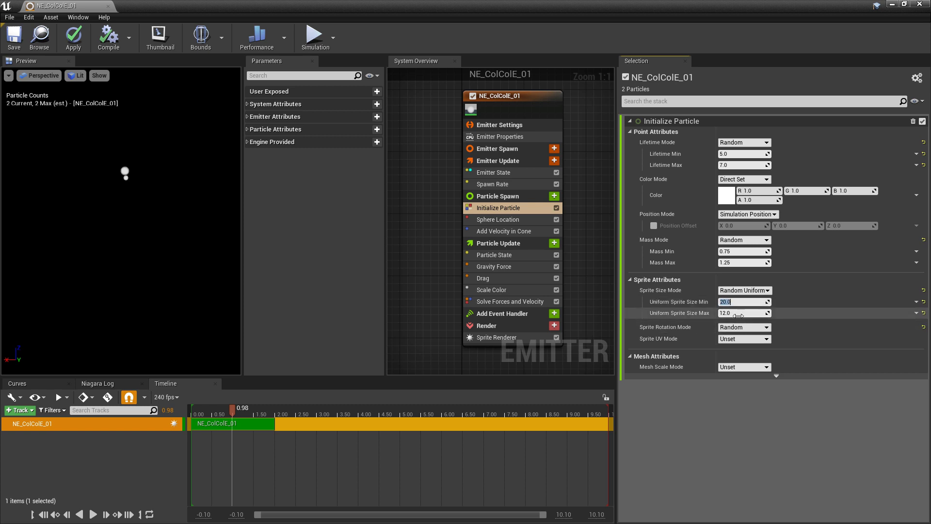
left_click(736, 313)
type("24")
key("Return")
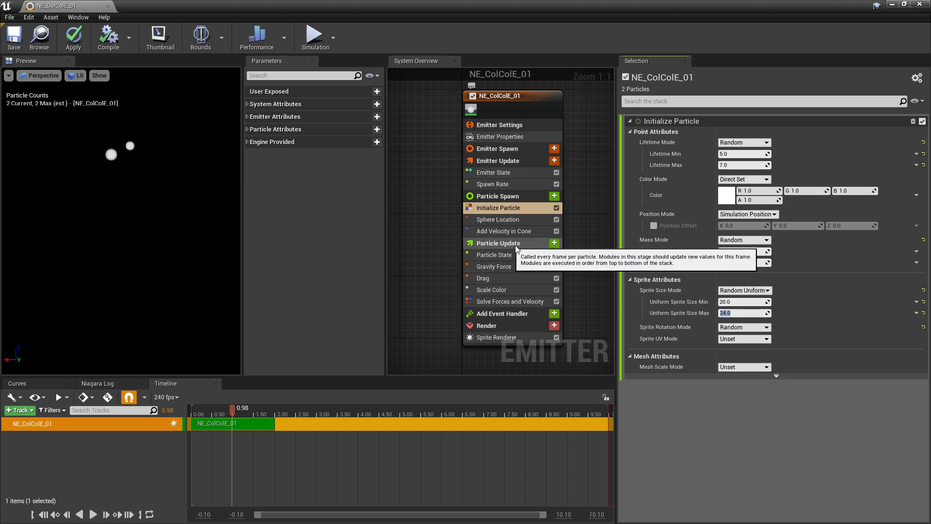
Step: Add a Collision module to Particle Update ahead of Solve Forces and Velocity, and save and close the emitter
left_click(554, 243)
type("collision")
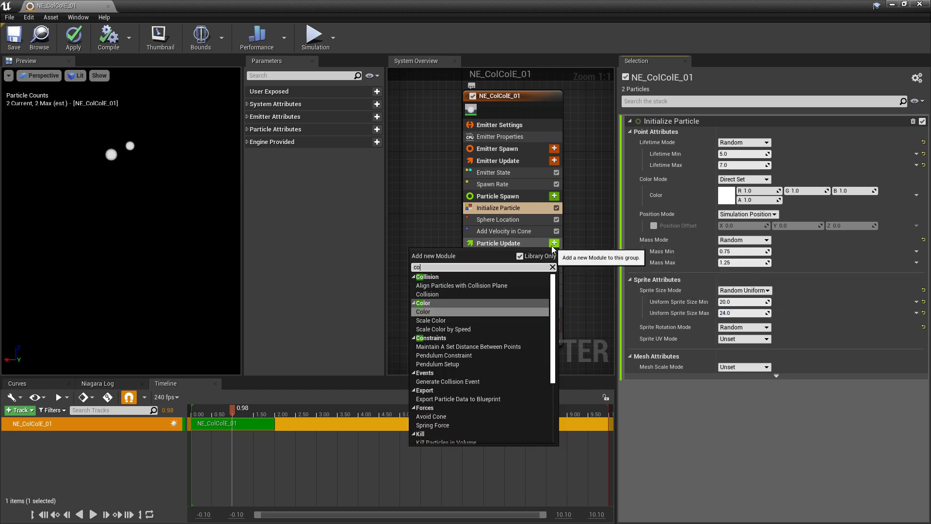
key("Return")
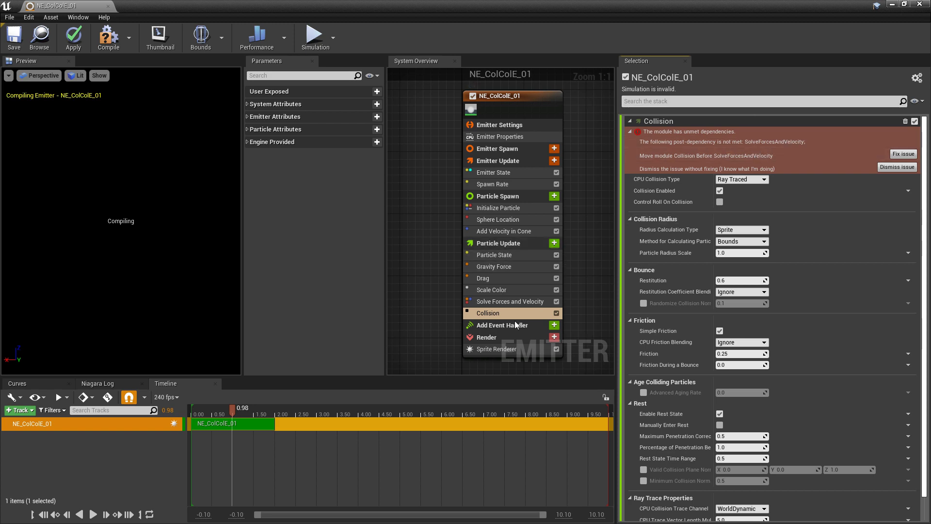
mouse_move(486, 316)
left_click_drag(486, 316, 504, 300)
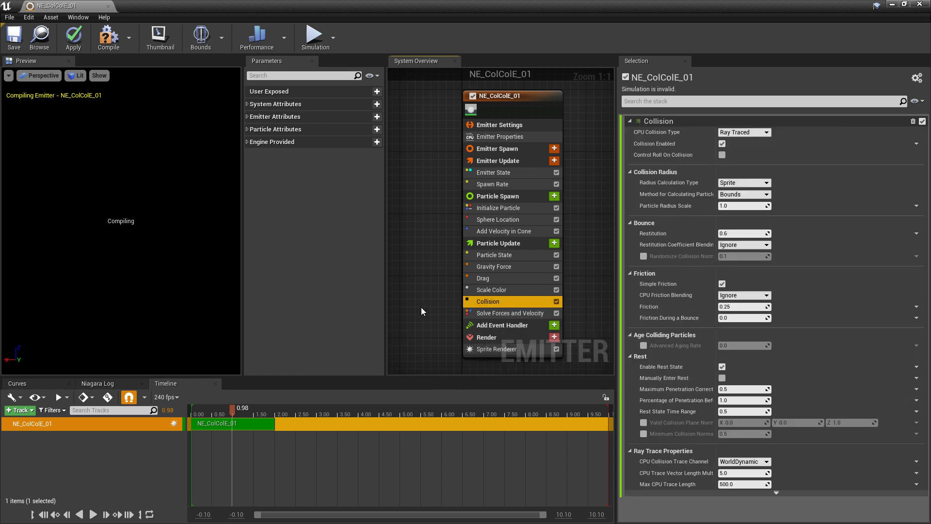
left_click(14, 43)
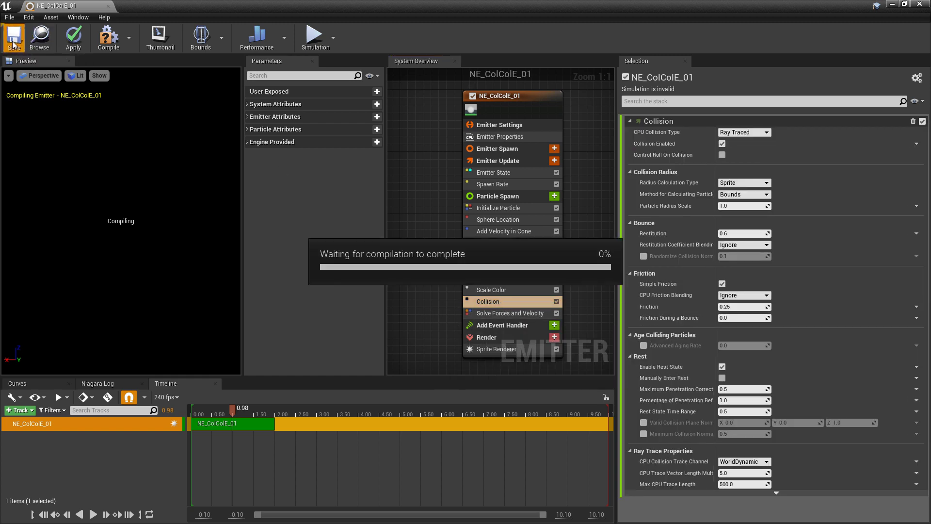
left_click(919, 4)
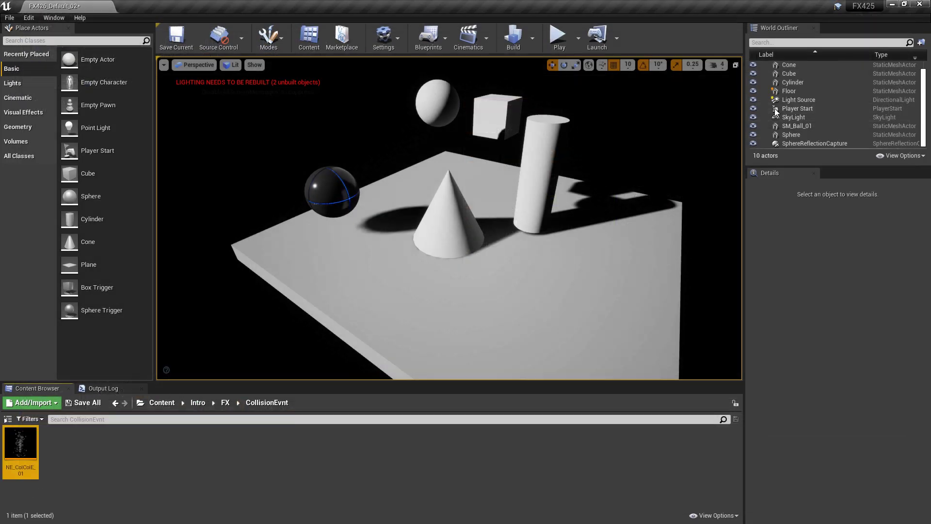
Step: Create a Niagara system from the NE_ColColE_01 emitter and name it NS_ColColE_01
right_click(16, 445)
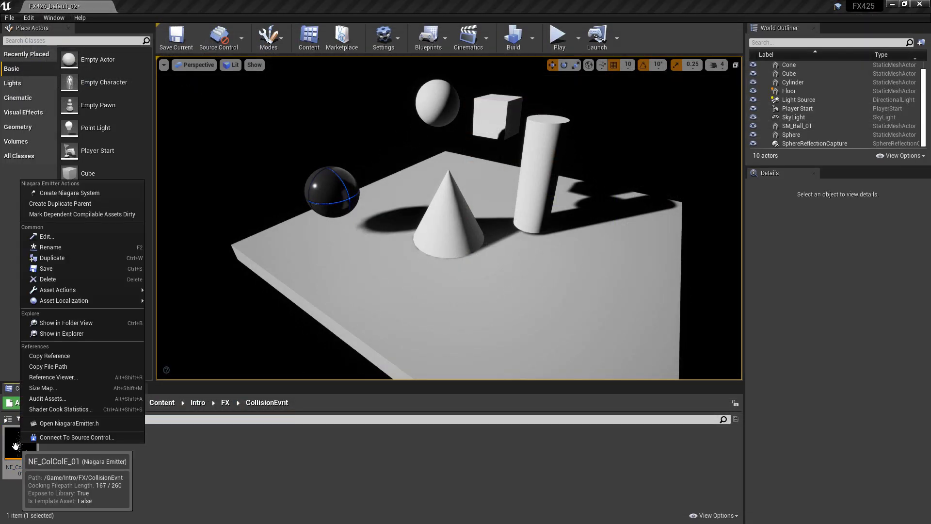
left_click(73, 193)
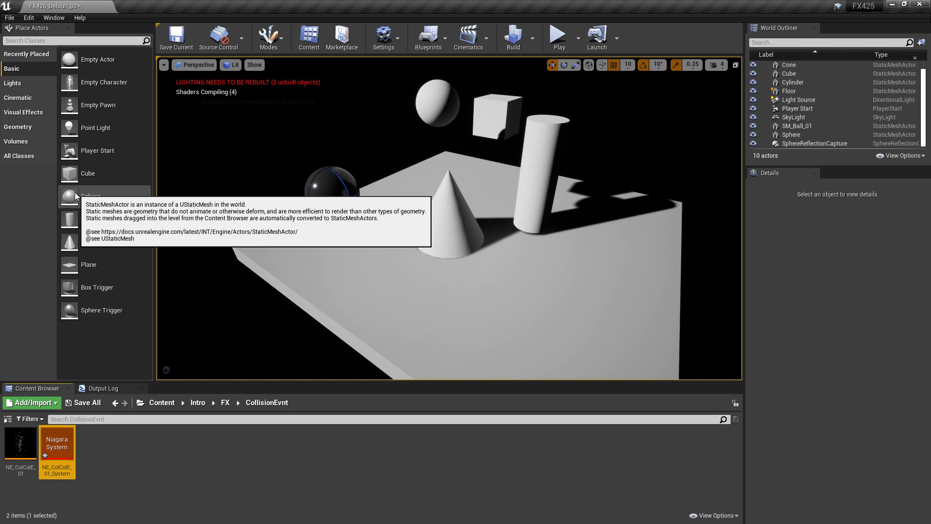
key("End")
key("BackSpace")
key("BackSpace")
key("BackSpace")
key("BackSpace")
key("BackSpace")
key("BackSpace")
key("BackSpace")
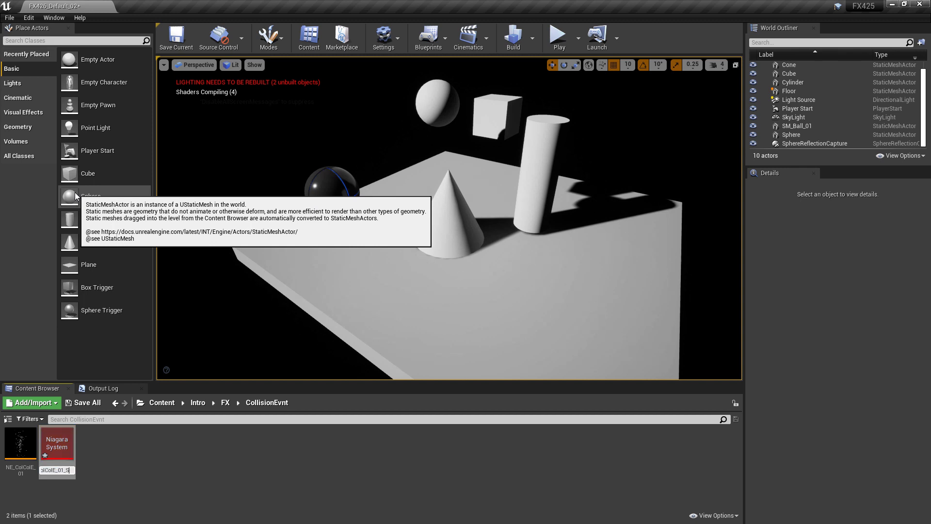
key("Home")
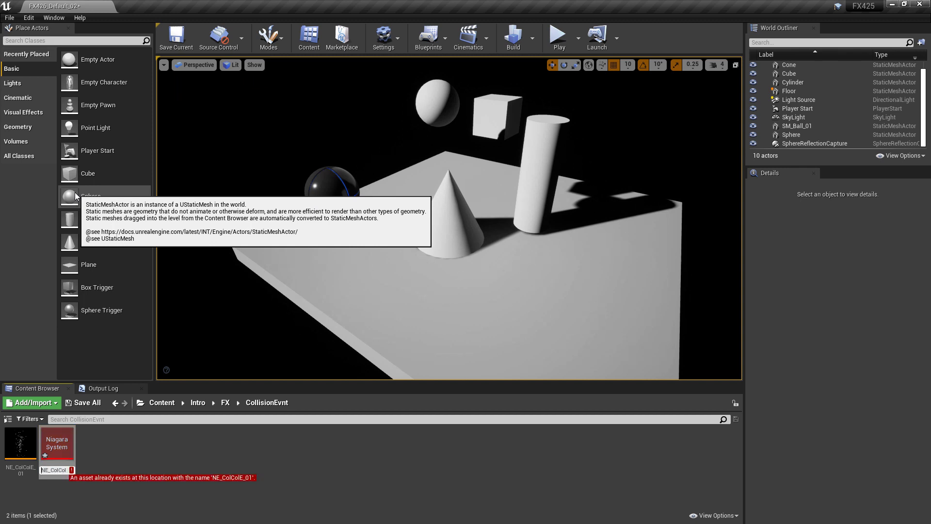
key("Right")
key("Delete")
type("S")
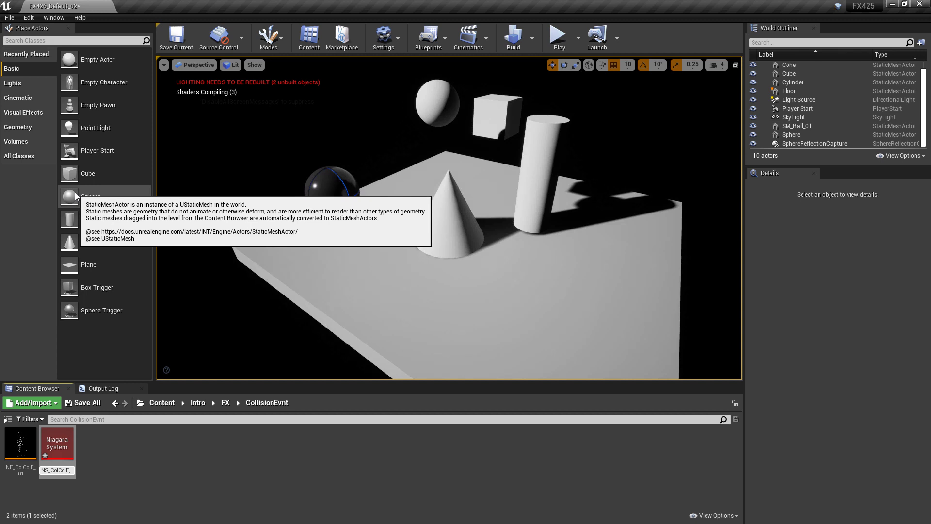
key("Return")
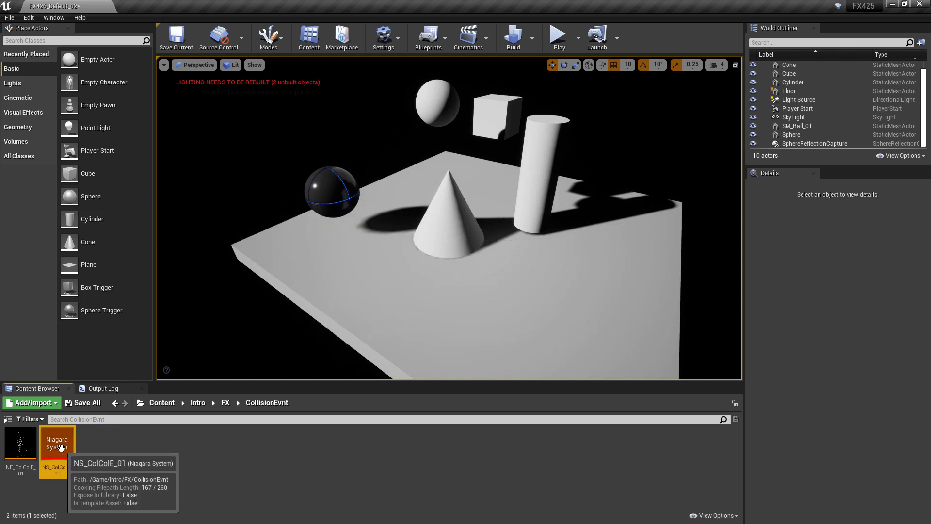
Step: Test NS_ColColE_01 by placing it in the level near the cone, and delete the placed actor
left_click_drag(61, 446, 528, 243)
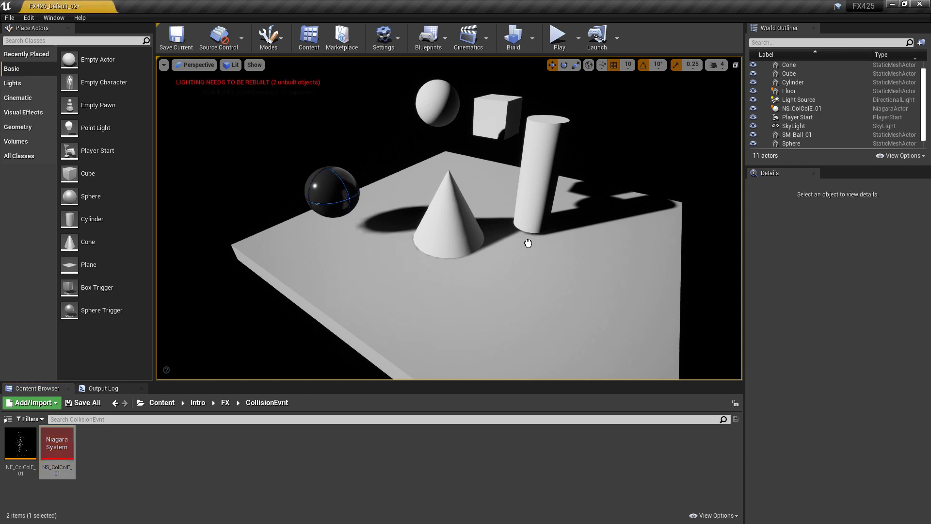
left_click(453, 232)
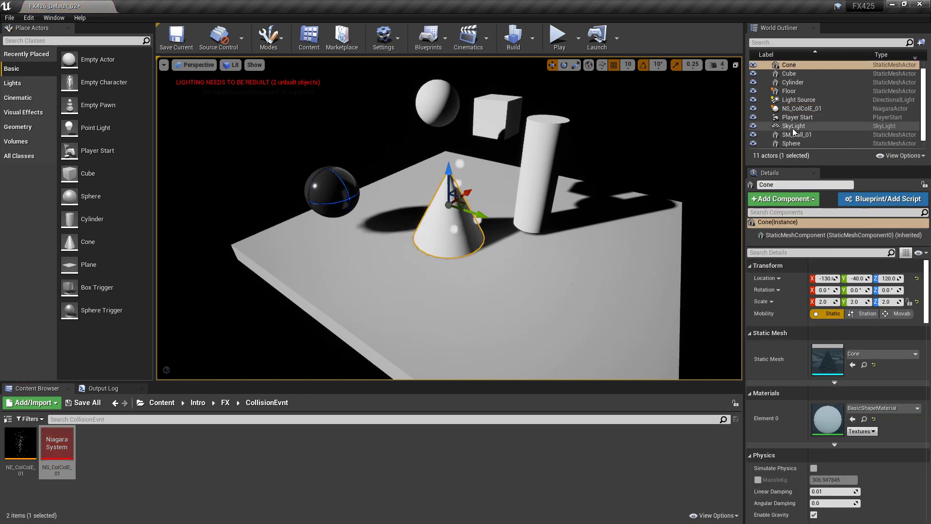
left_click(796, 108)
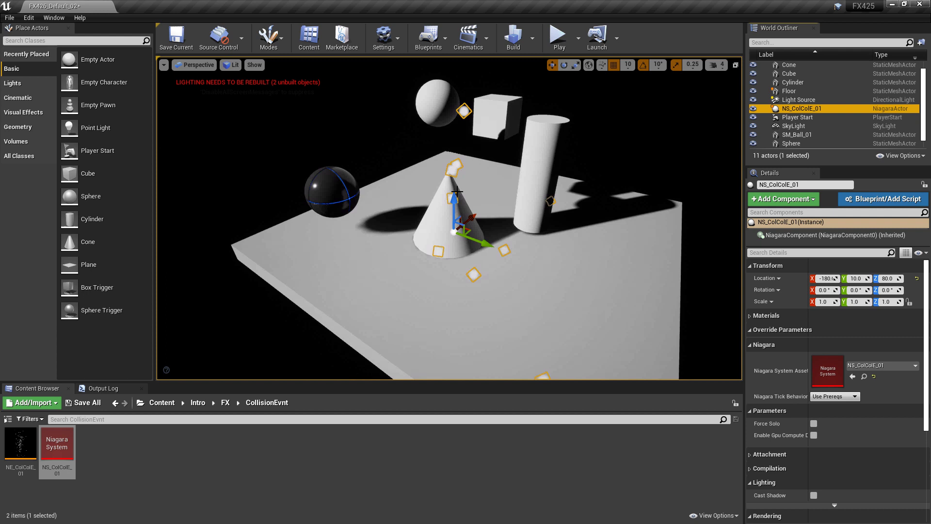
key("Delete")
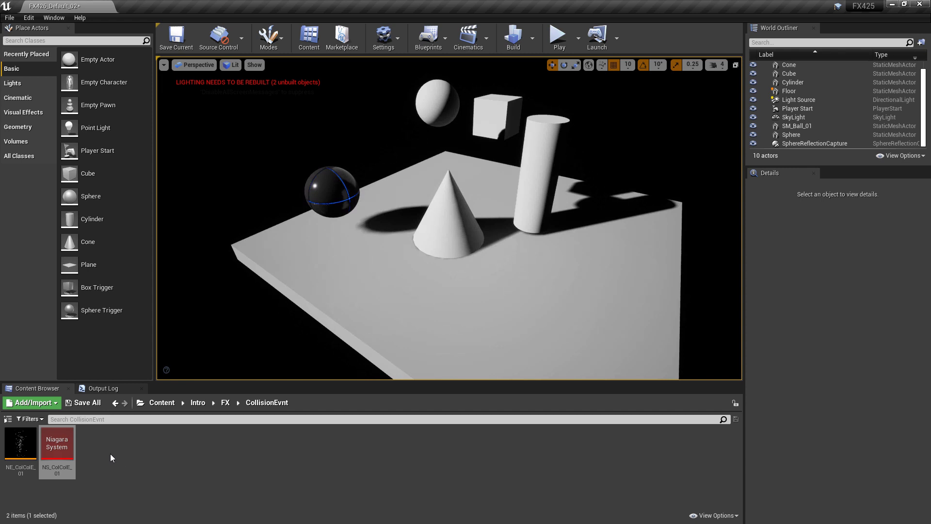
Step: Create a Niagara emitter from the Empty template in the CollisionEvnt folder and name it NE_ColColRE_01
right_click(103, 459)
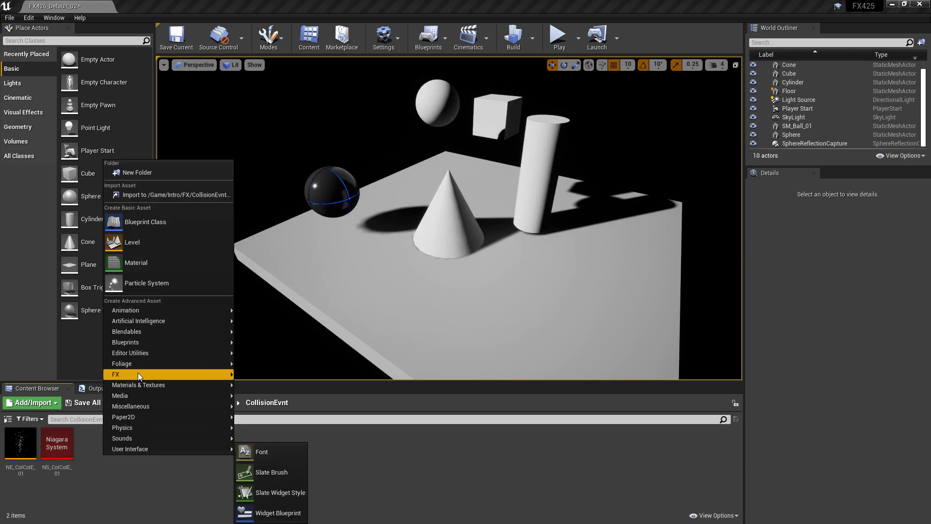
mouse_move(158, 374)
left_click(306, 412)
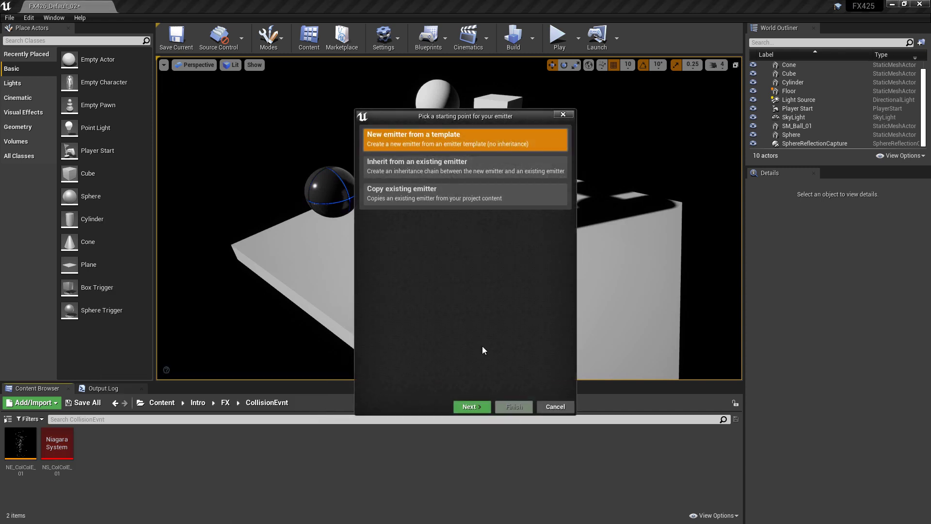
left_click(466, 407)
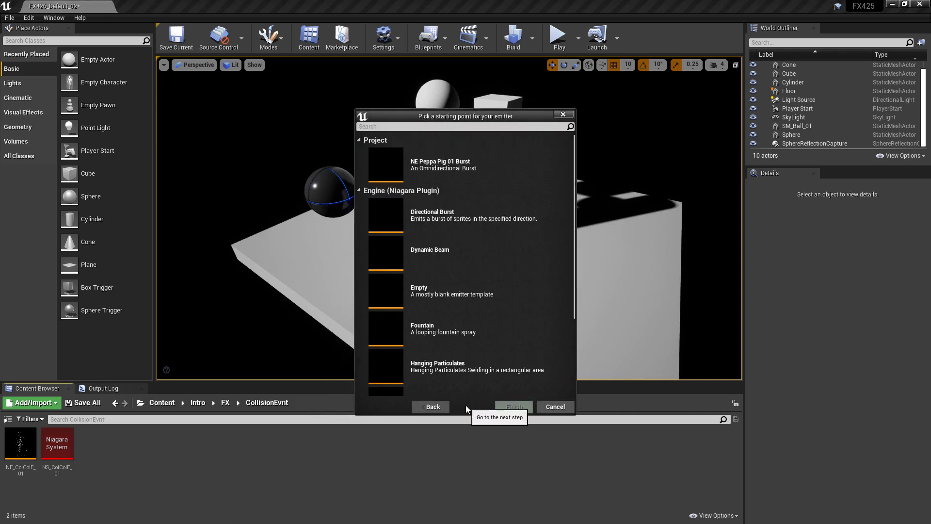
left_click(438, 296)
left_click(512, 406)
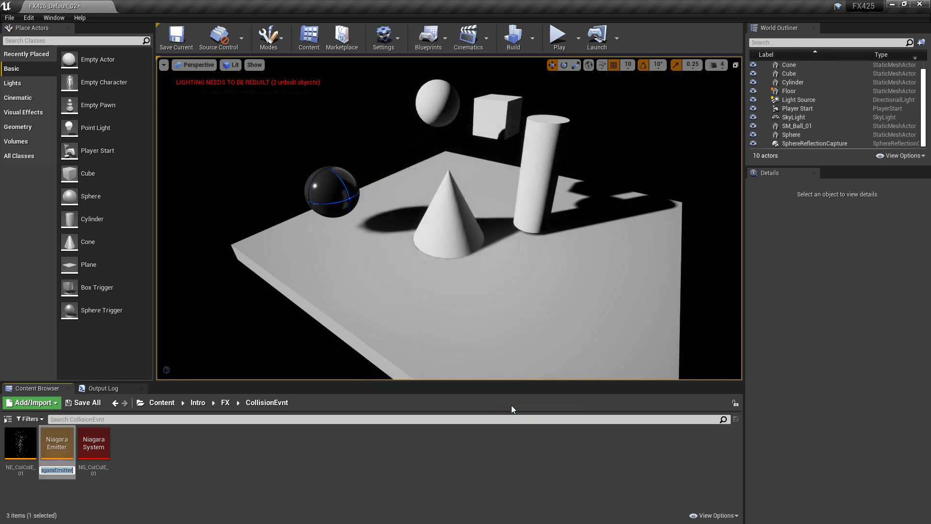
type("NE_ColColRE_01")
key("Return")
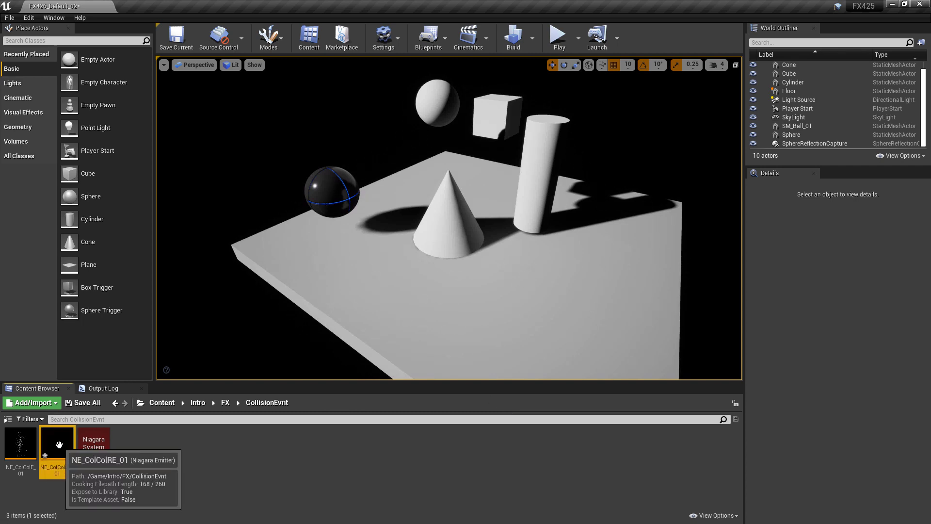
Step: Open NE_ColColRE_01 and add a Spawn Burst Instantaneous module to Emitter Update with a spawn count of 1
double_click(42, 459)
left_click(14, 40)
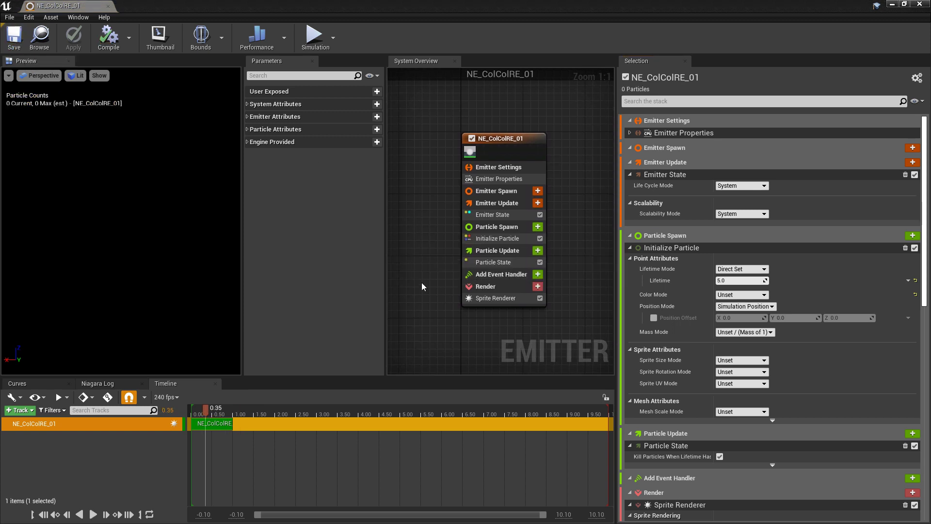
left_click(537, 203)
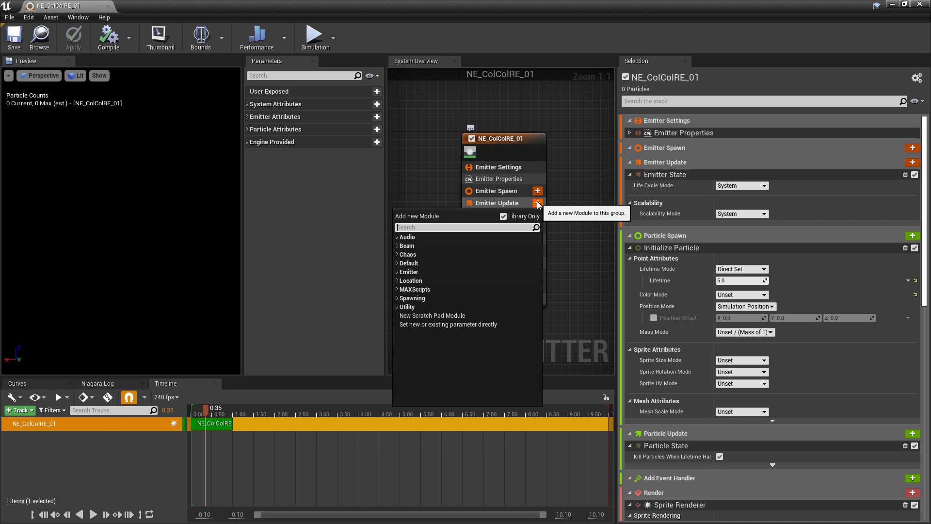
type("spawn")
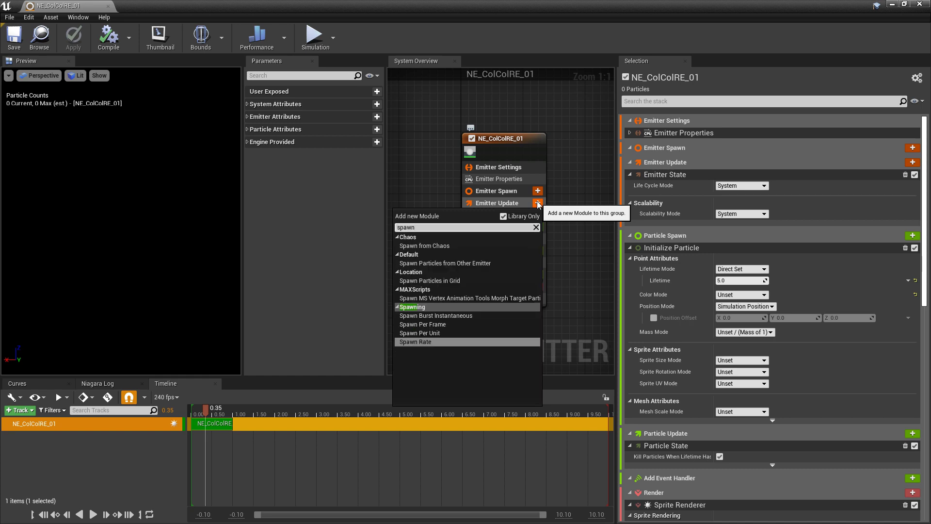
left_click(450, 315)
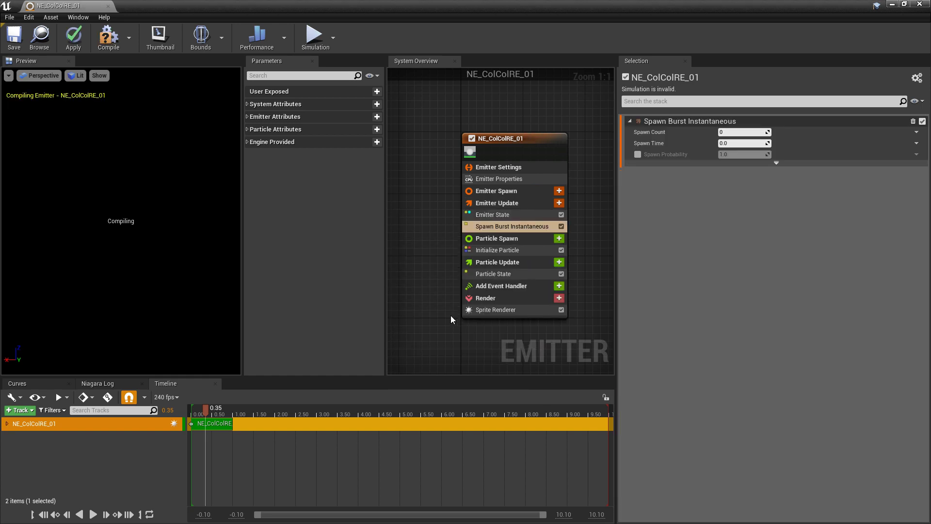
left_click(731, 130)
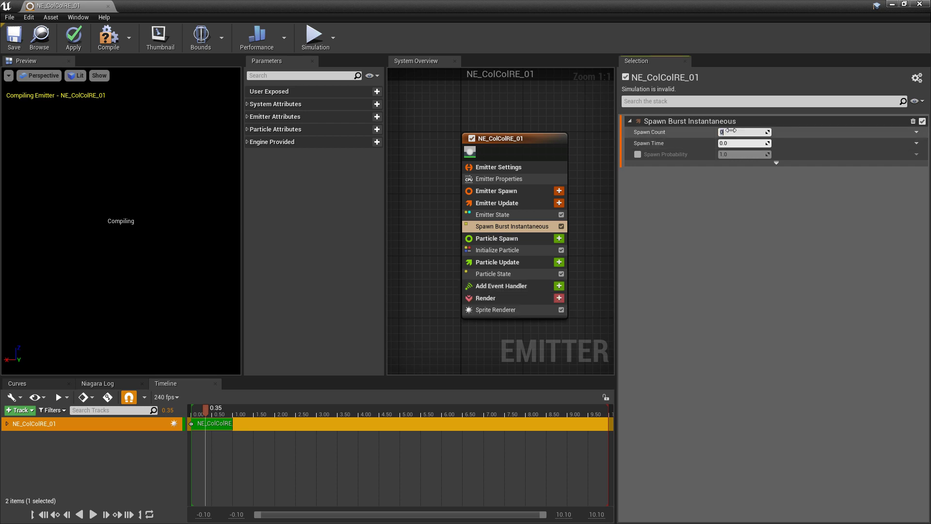
type("1")
key("Return")
Step: In Initialize Particle, set the sprite size mode to Uniform with a uniform sprite size of 15
left_click(501, 254)
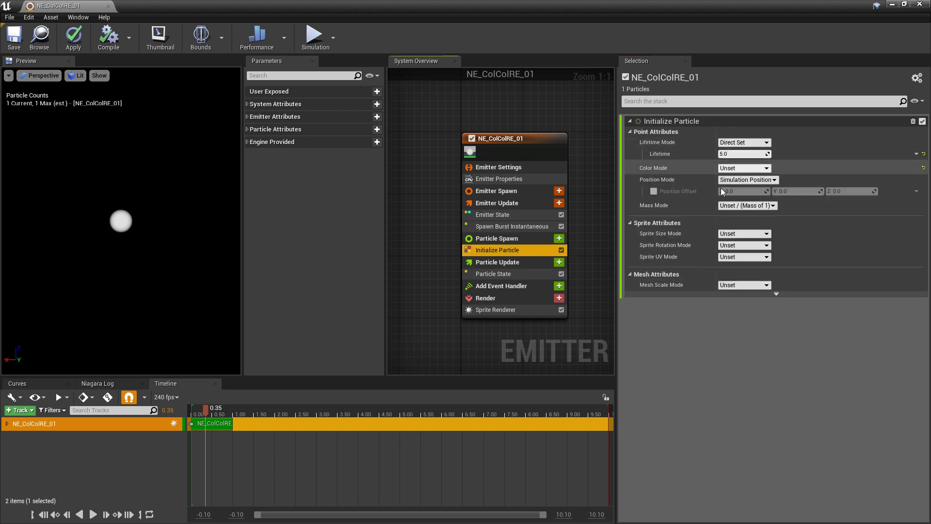
left_click(739, 234)
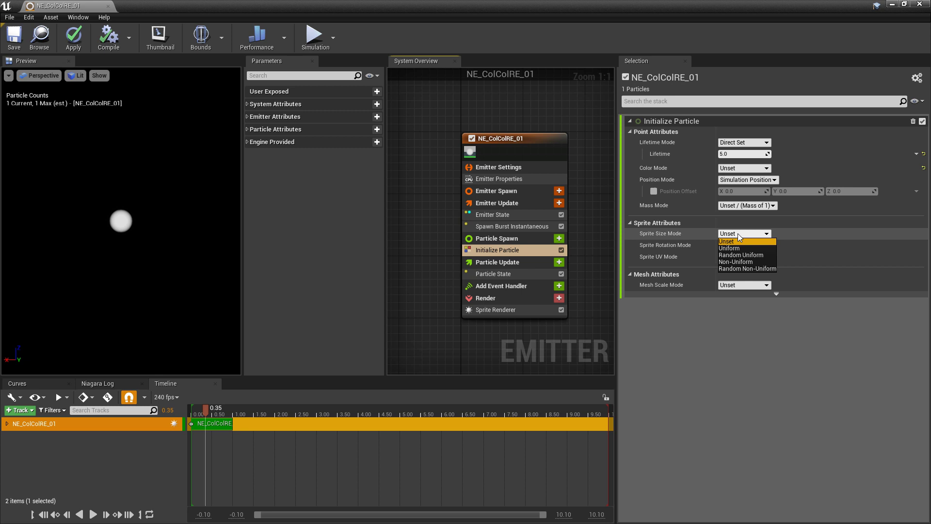
left_click(731, 249)
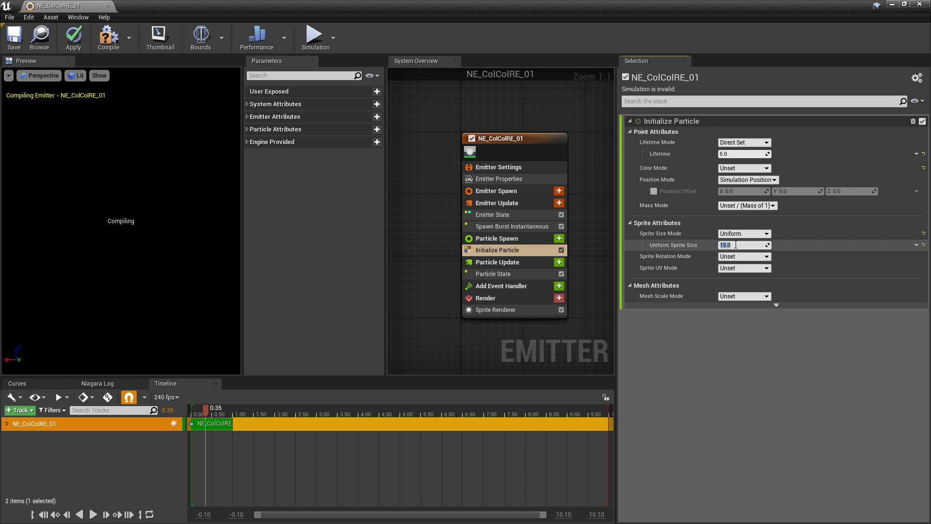
left_click(150, 223)
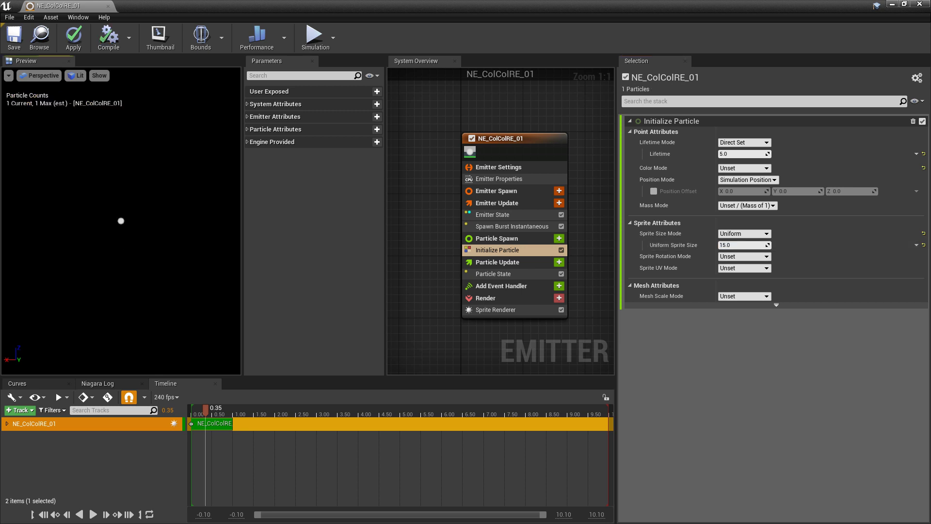
Step: Add a Scale Sprite Size module to Particle Update and drive its scale factor with Vector 2D From Float using Float from Curve
left_click(559, 262)
type("scale")
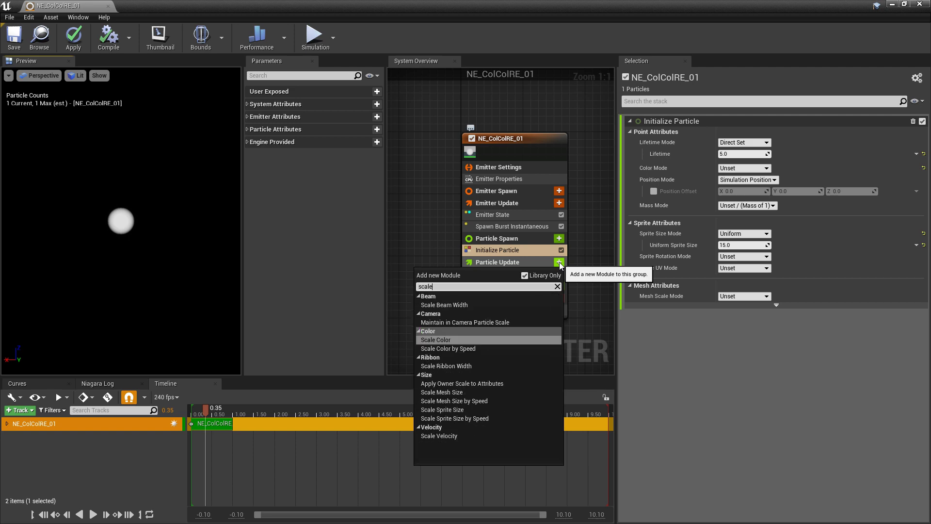
left_click(479, 410)
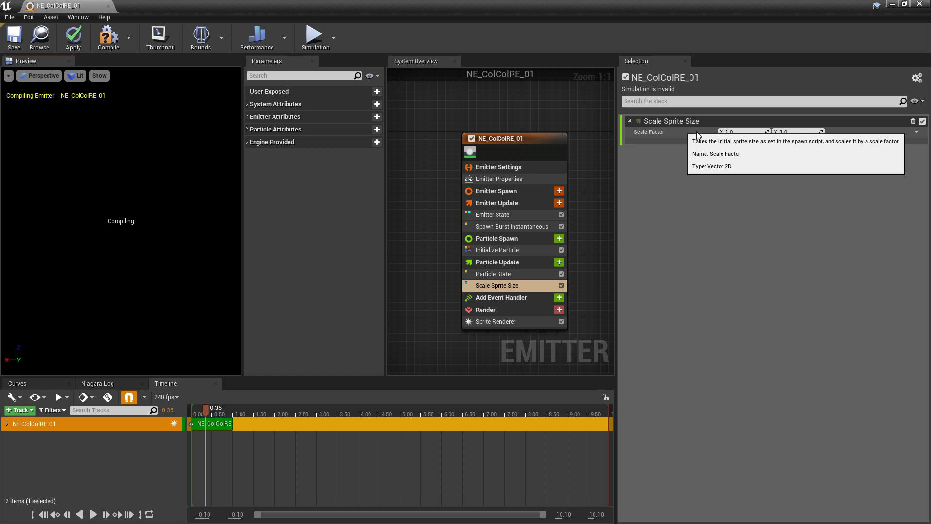
left_click(916, 133)
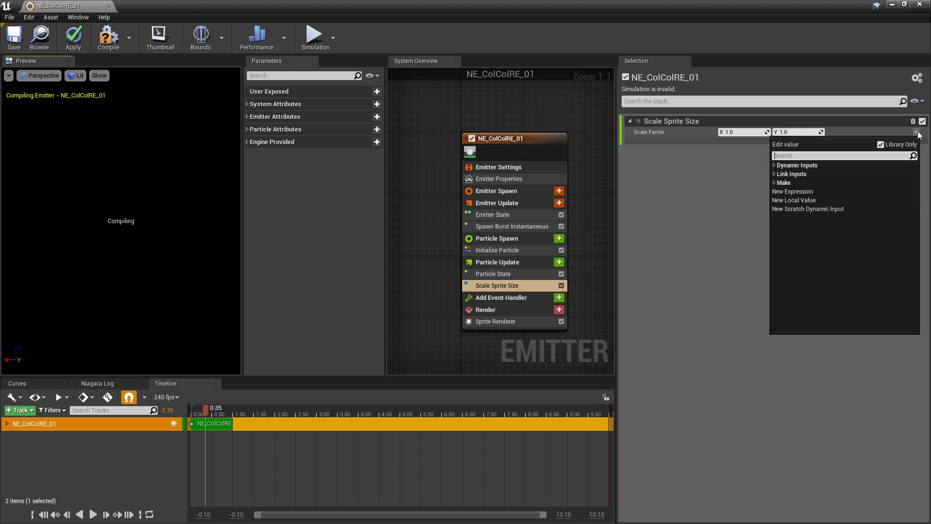
type("float")
key("Return")
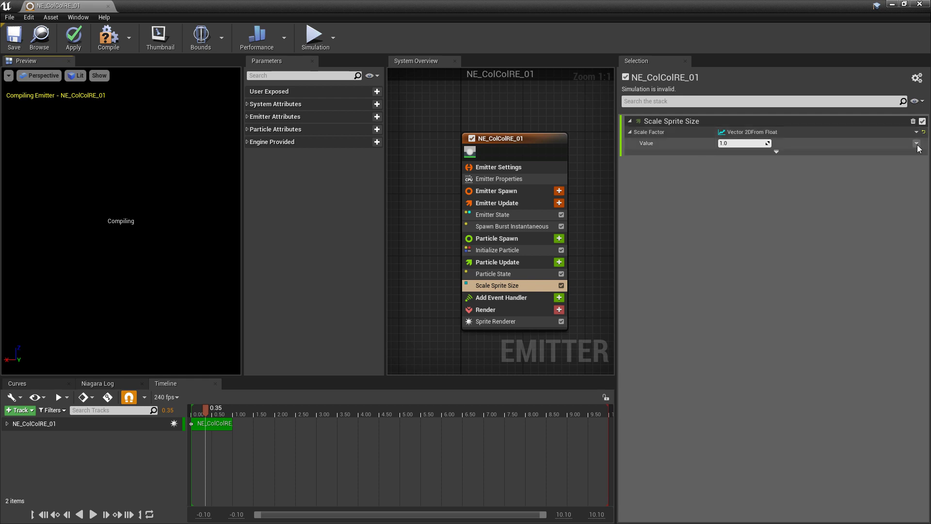
left_click(916, 143)
type("curve")
key("Return")
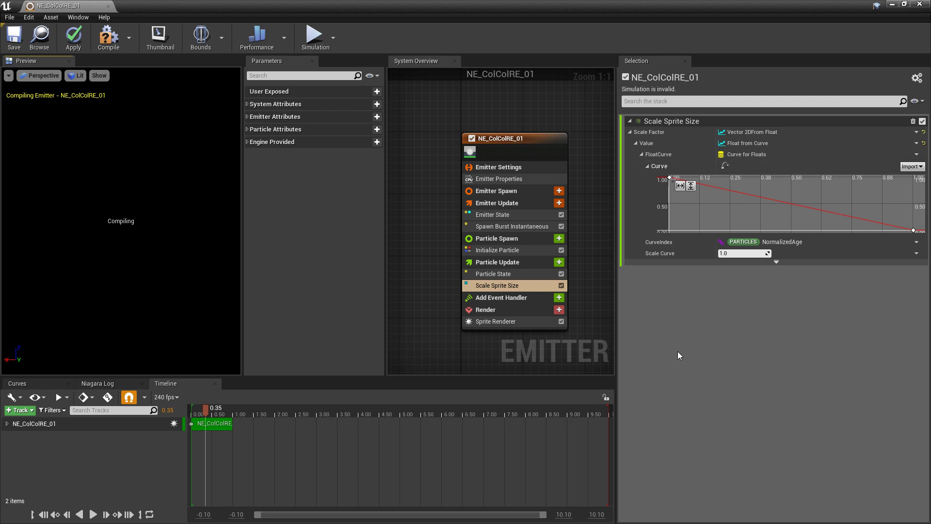
Step: Set the first key of the sprite size curve to a value of 1.5 and preview the size change along the timeline
left_click(670, 178)
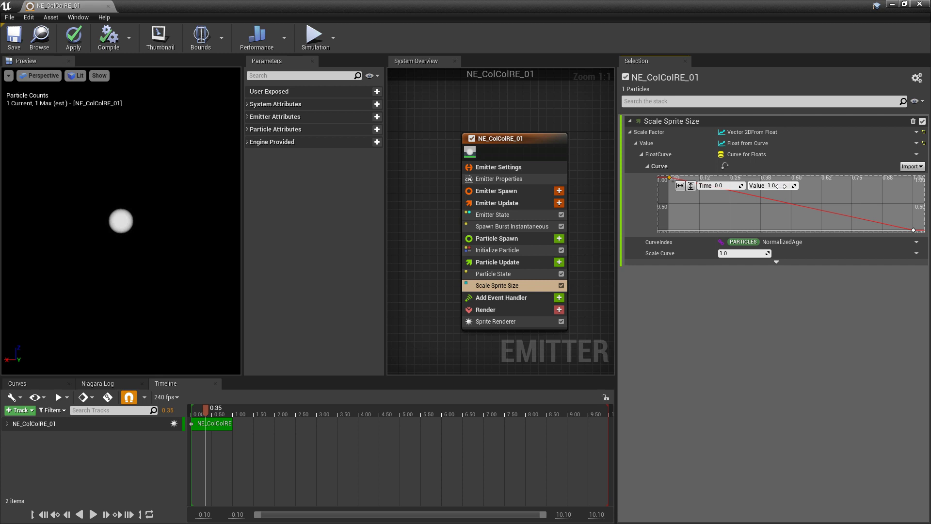
left_click(779, 187)
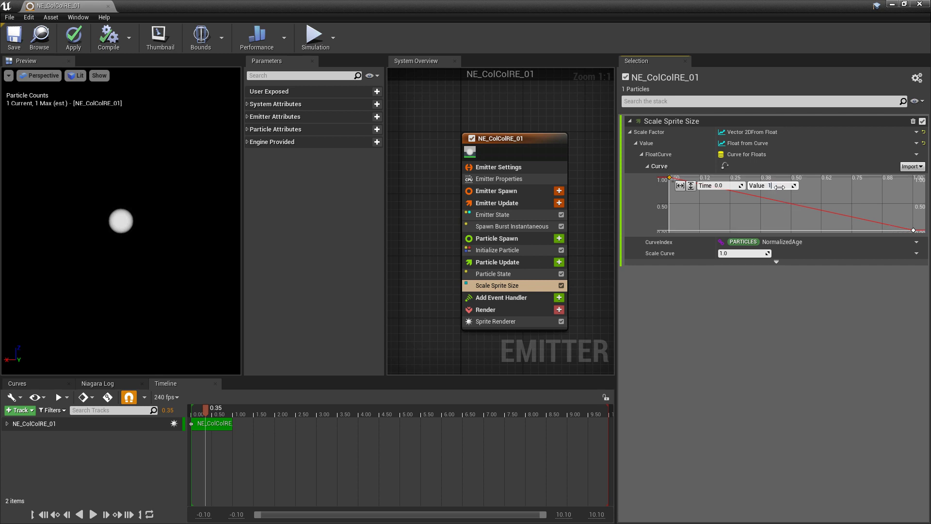
key("Return")
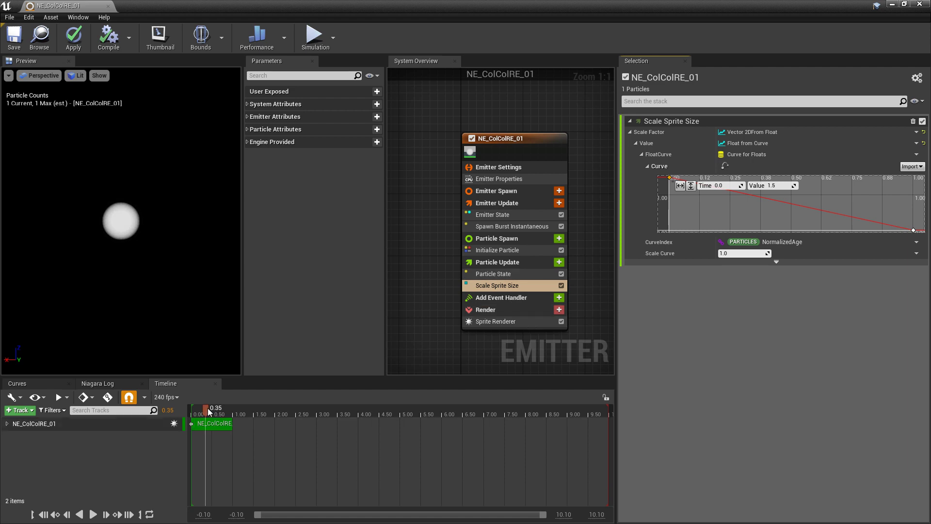
mouse_move(206, 410)
left_mouse_down()
mouse_move(193, 415)
mouse_move(204, 415)
left_mouse_up()
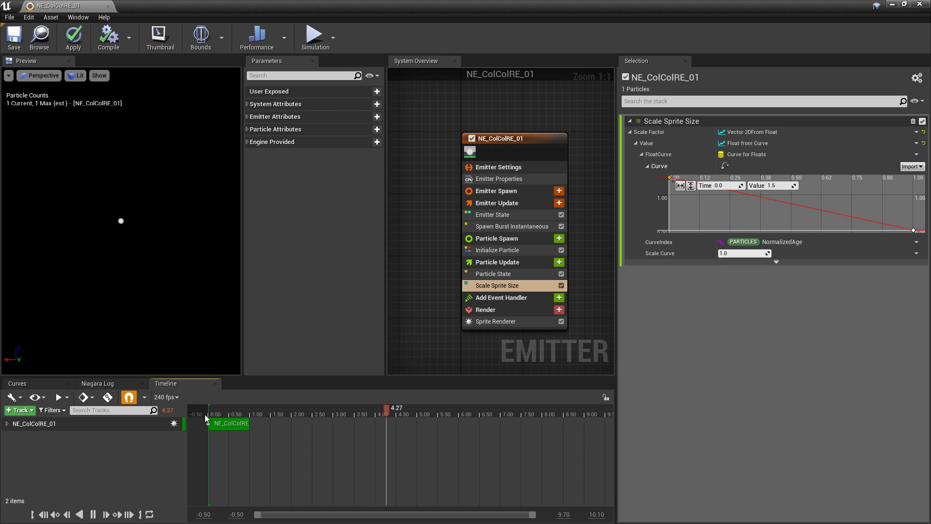
key("space")
left_click_drag(397, 409, 243, 427)
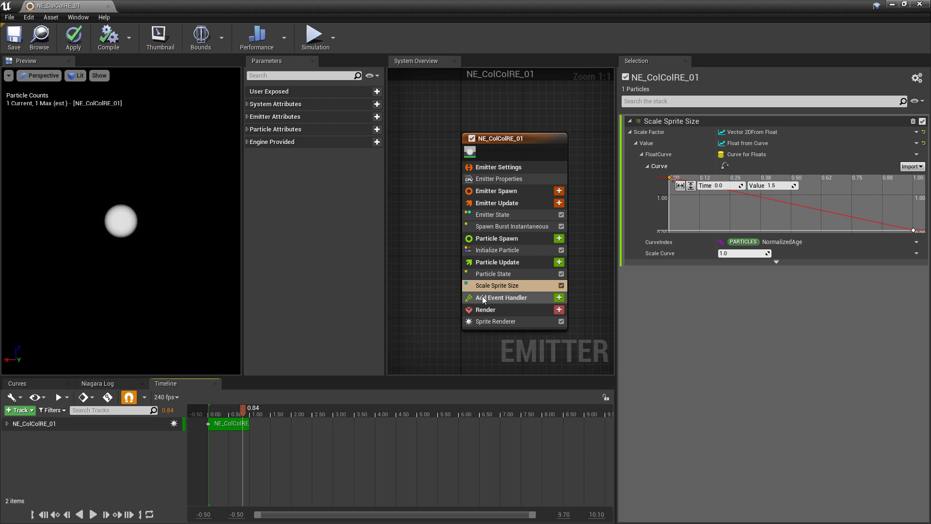
Step: Add a Scale Color module to Particle Update and set its scale mode to RGBA Together
left_click(559, 263)
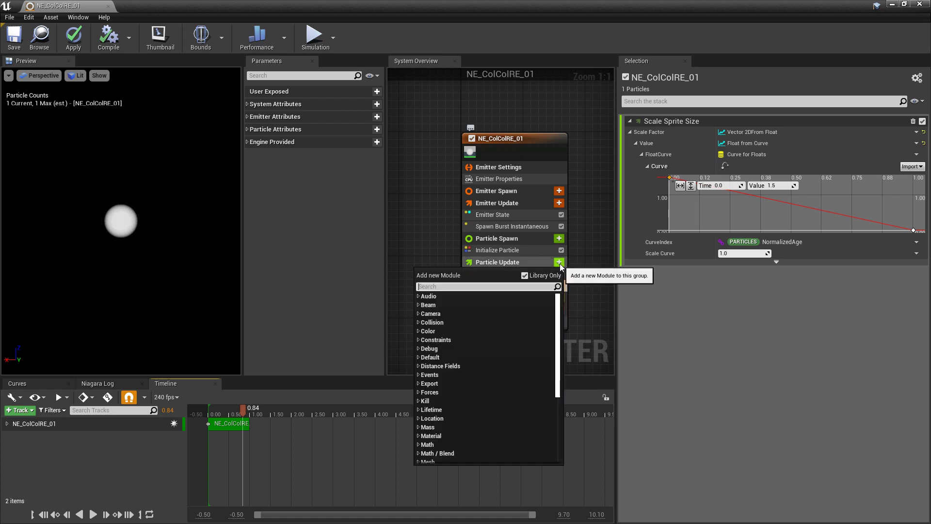
type("scale")
key("Return")
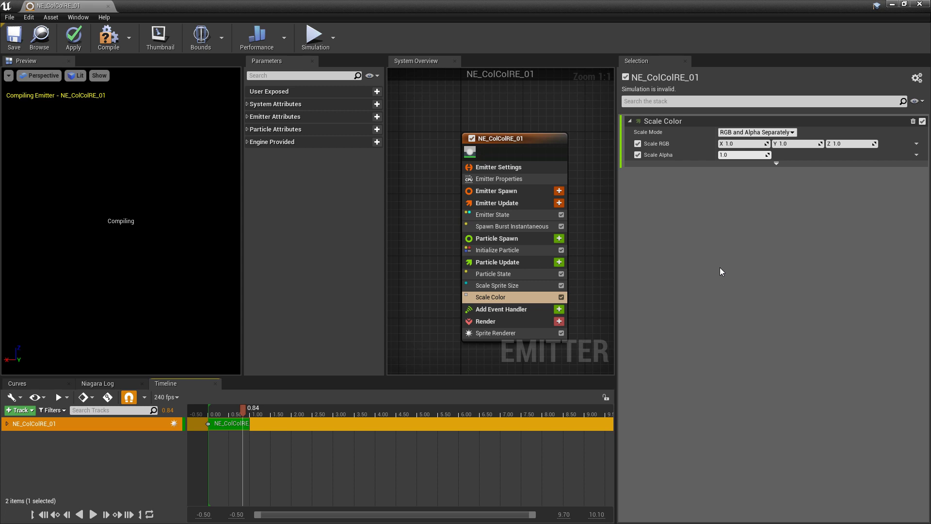
left_click(775, 132)
left_click(776, 140)
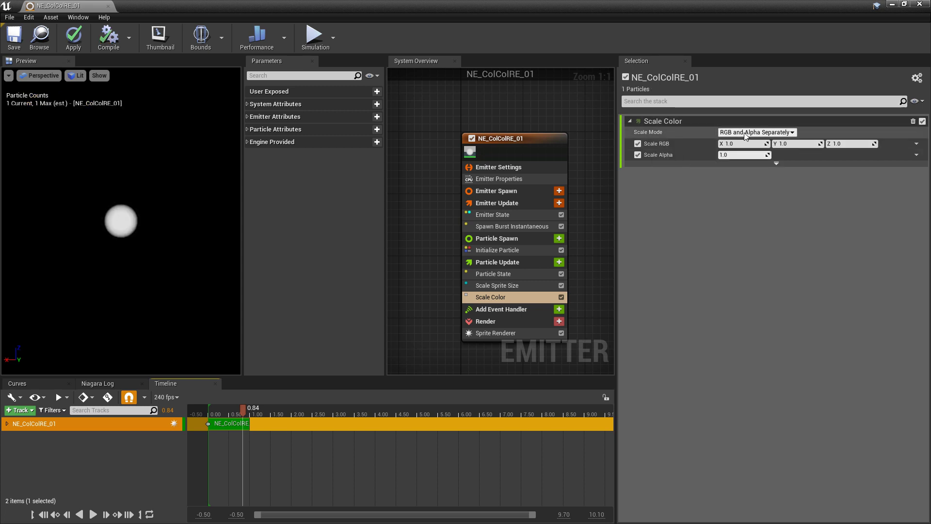
left_click(780, 132)
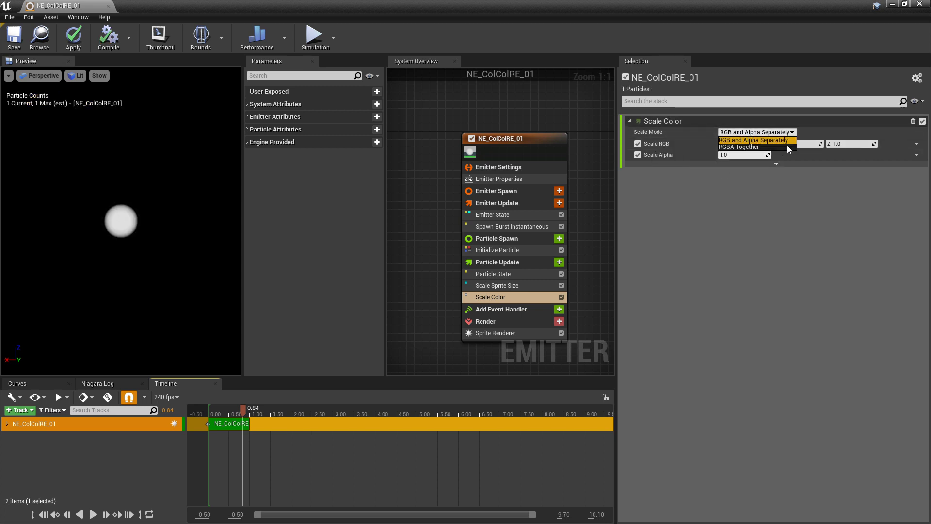
left_click(736, 148)
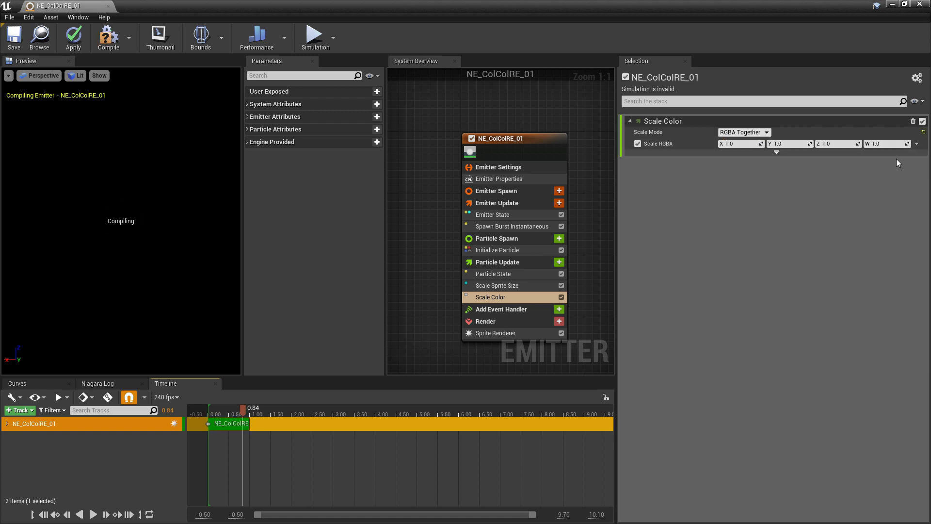
Step: Drive Scale RGBA with Make Vector 4 from Linear Color, using Multiply Linear Color as its linear color input
left_click(915, 144)
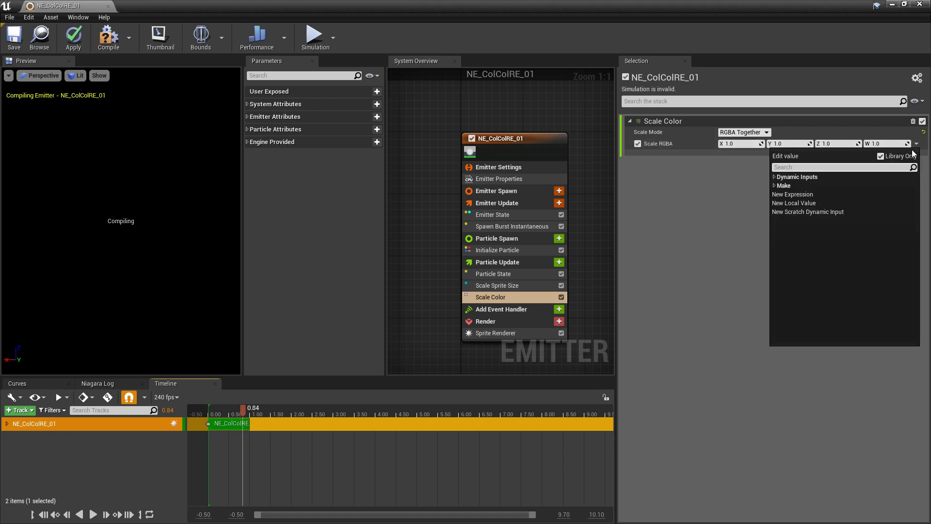
type("linea")
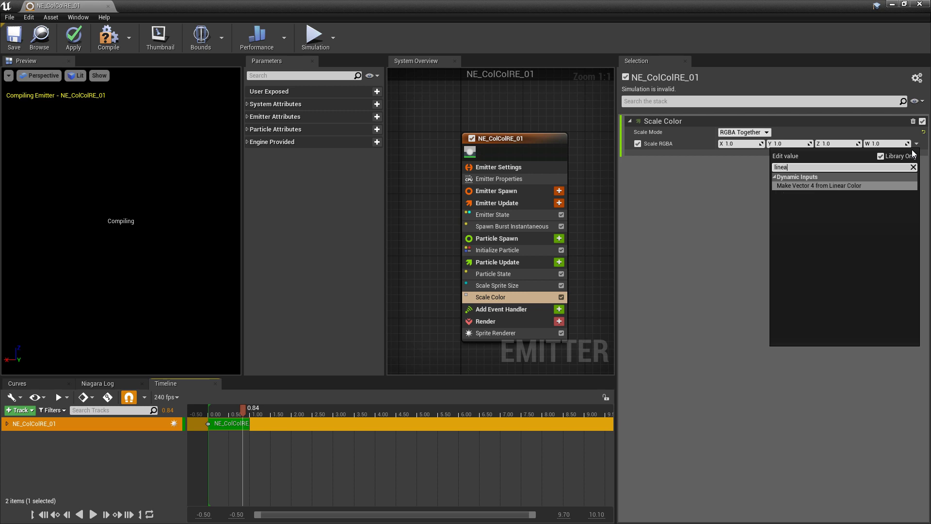
key("Return")
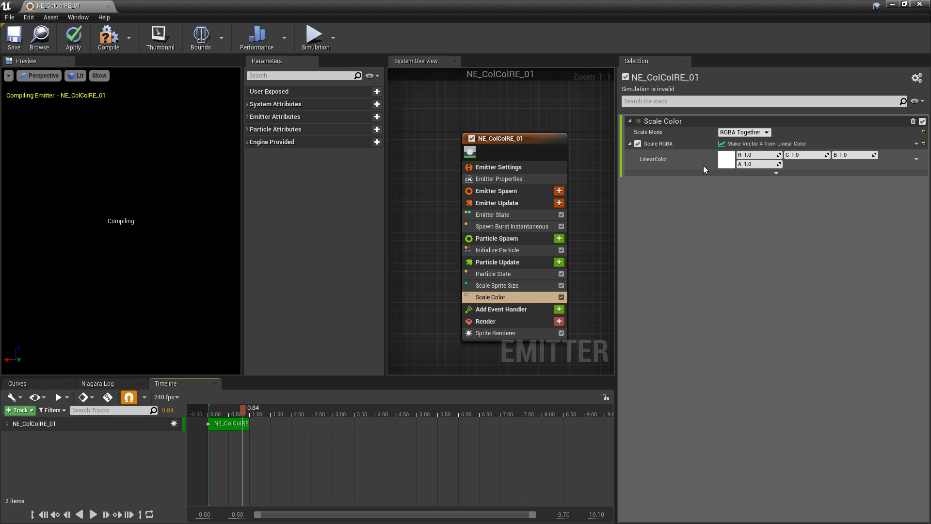
left_click(916, 160)
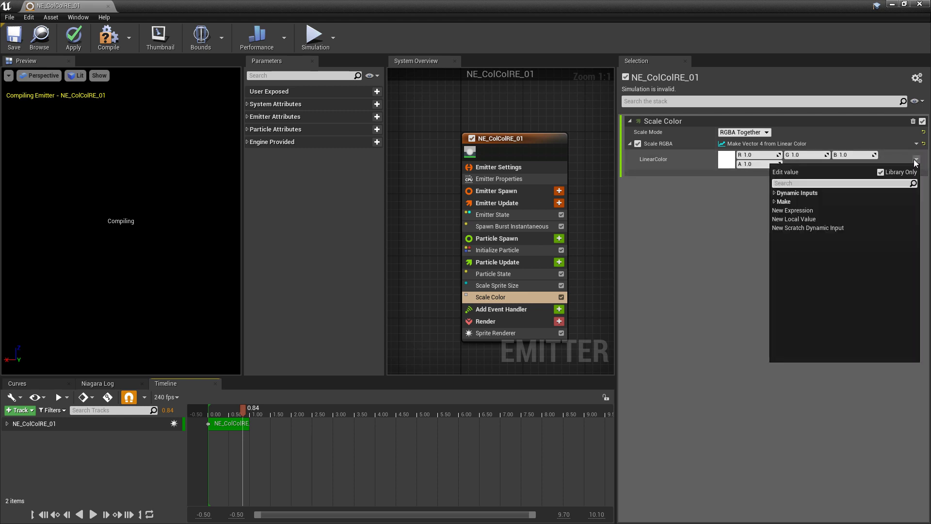
type("multiply")
key("Return")
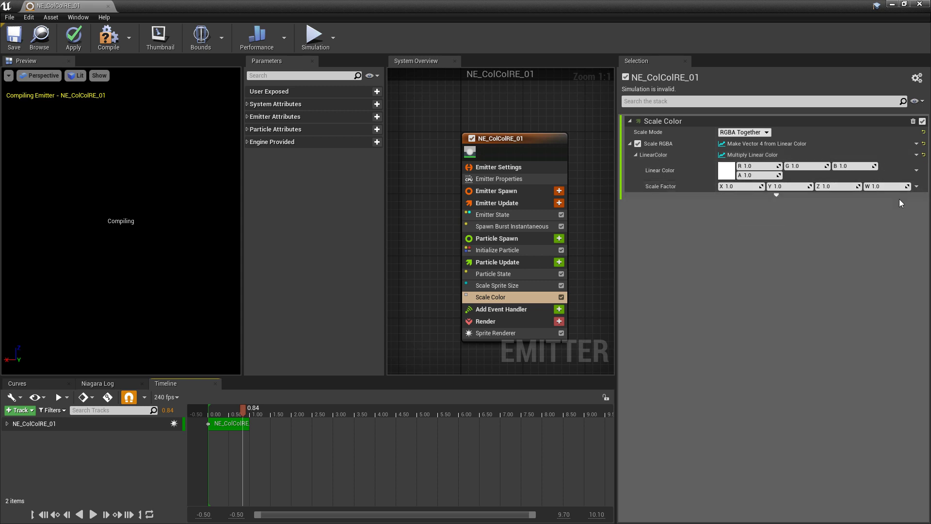
Step: Drive the multiply node's Scale Factor with Make Vector 4 from Float, using Float from Curve as its float input
left_click(915, 187)
type("float")
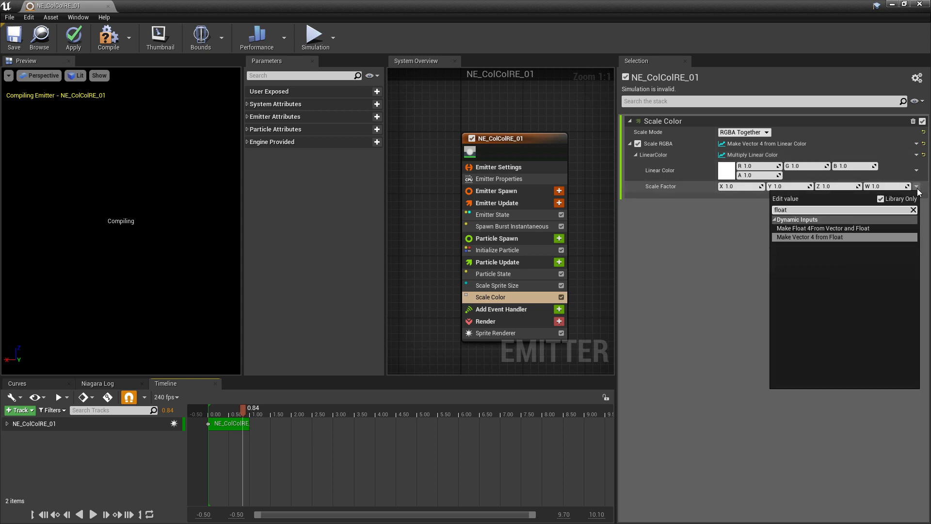
key("Return")
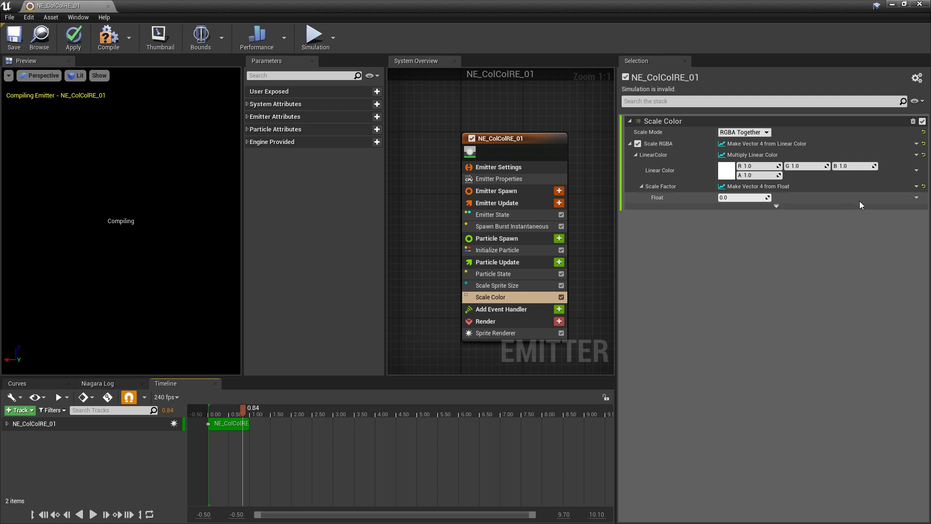
left_click(915, 198)
type("curve")
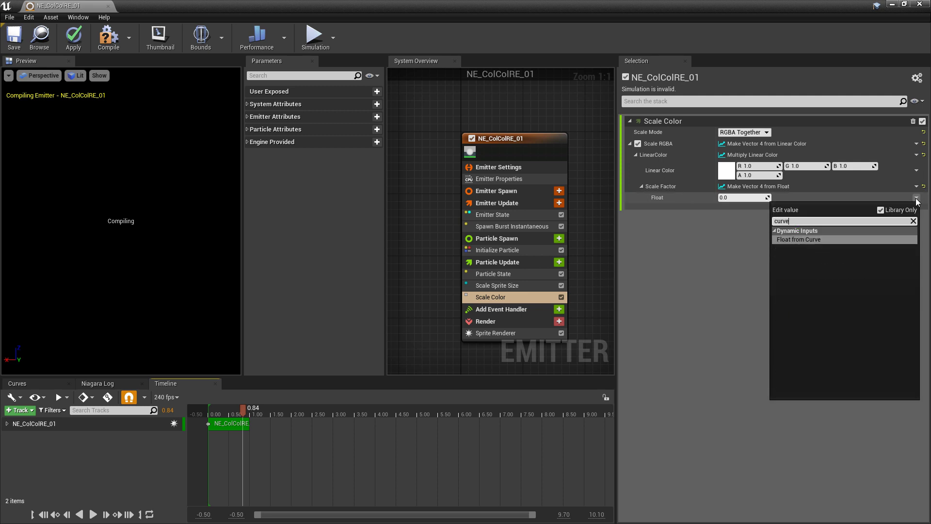
key("Return")
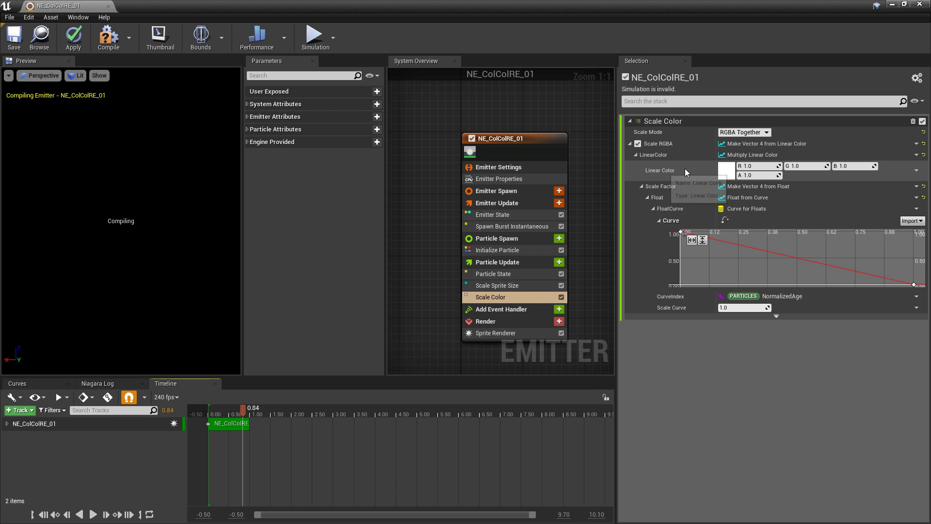
Step: Drive the Linear Color input of Multiply Linear Color with Color from Curve
left_click(916, 171)
type("curve")
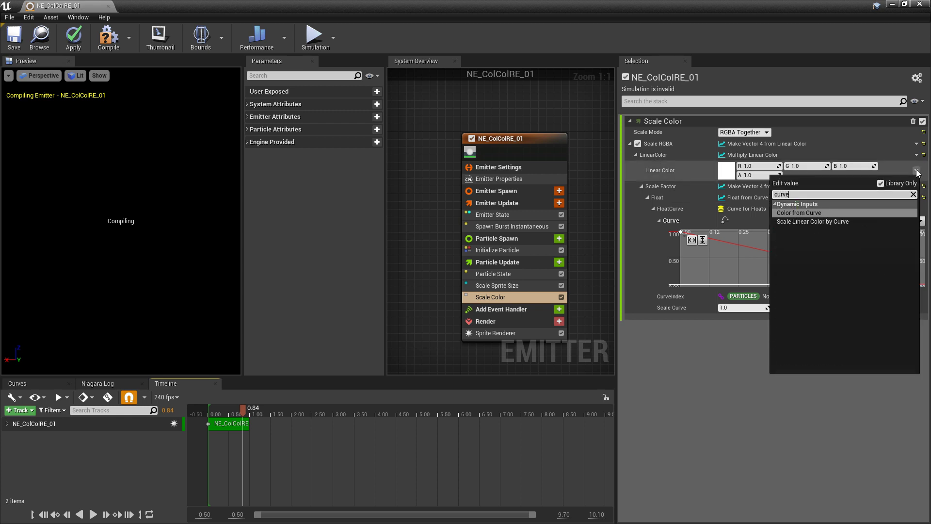
key("Return")
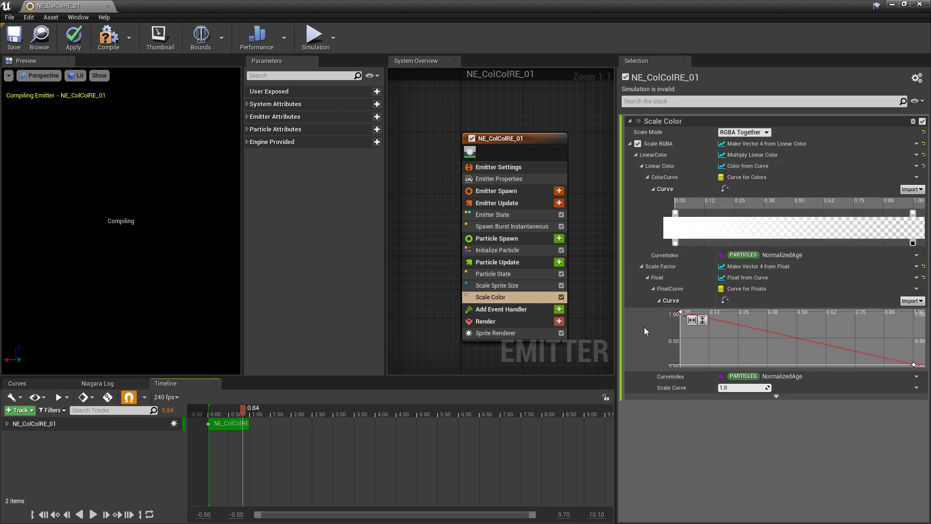
Step: Set the first key of the scale factor curve to a value of 60 and preview the brightness along the timeline
left_click(680, 312)
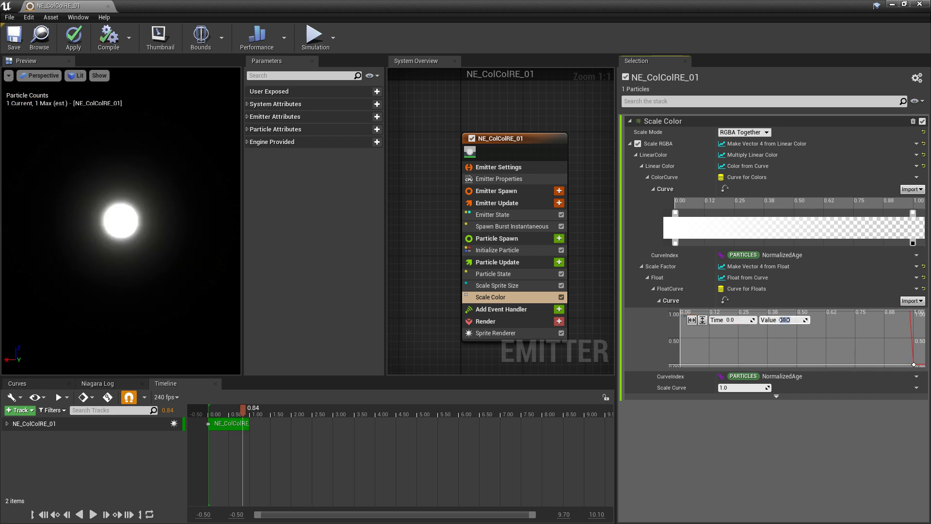
left_click(784, 319)
type("60")
key("Return")
left_click_drag(245, 412, 206, 415)
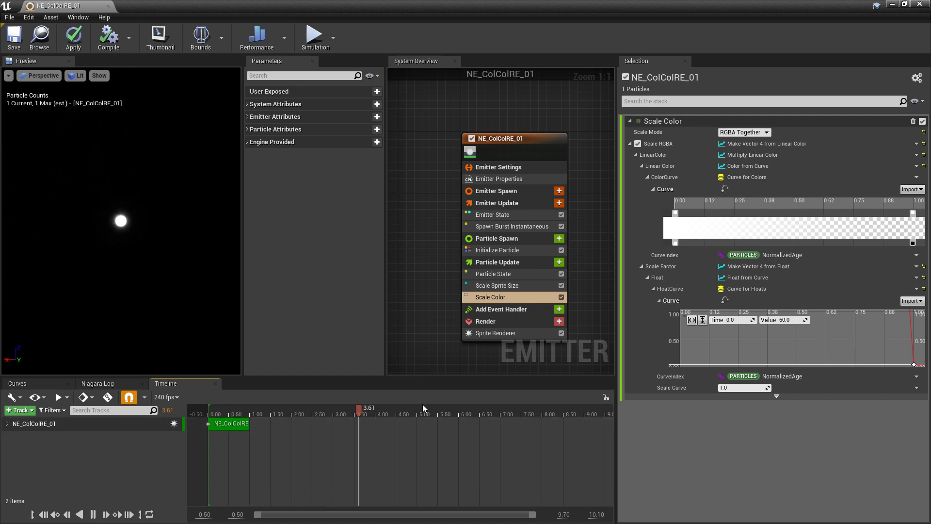
left_click_drag(206, 414, 237, 431)
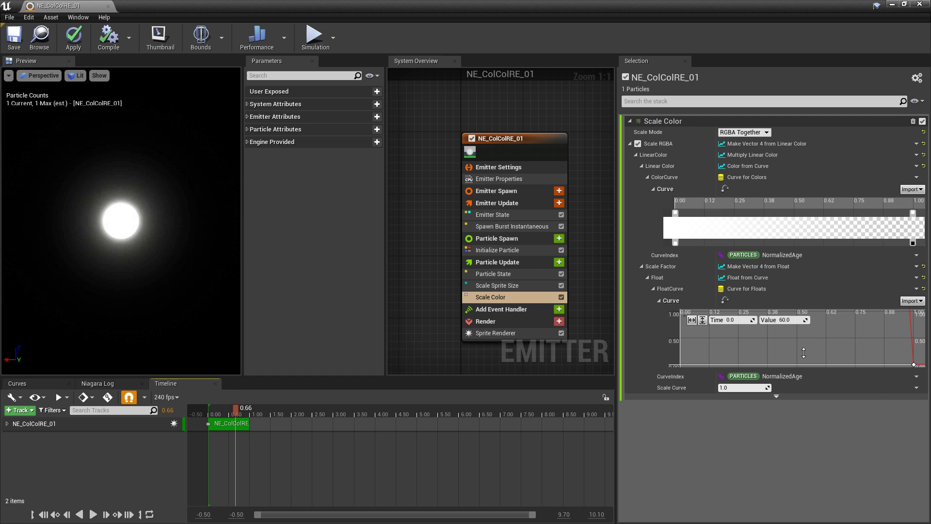
Step: Set the first color stop of the Scale Color gradient to orange, about FF5600 in sRGB
double_click(677, 215)
left_click_drag(752, 300, 790, 312)
left_click(825, 446)
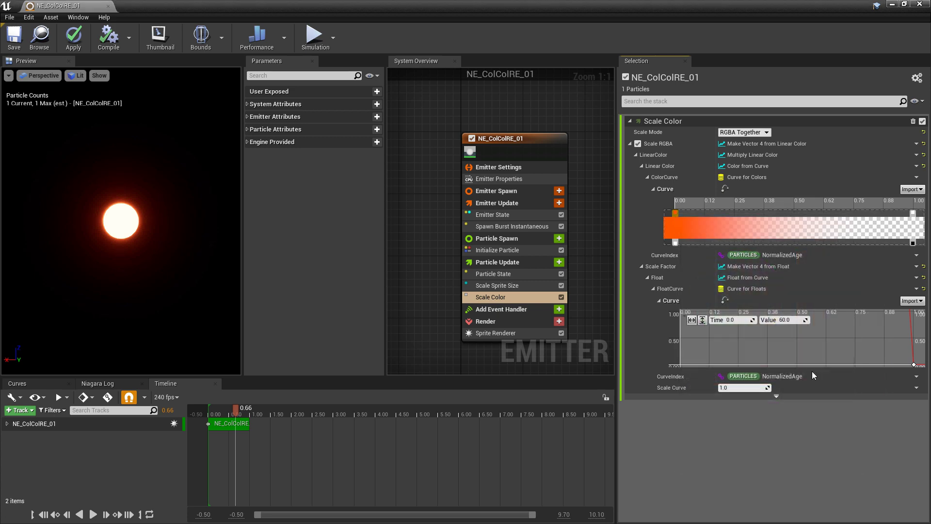
Step: Add a color stop at about 0.2 on the gradient and set it to magenta, about FF00F5 in sRGB
left_click(723, 219)
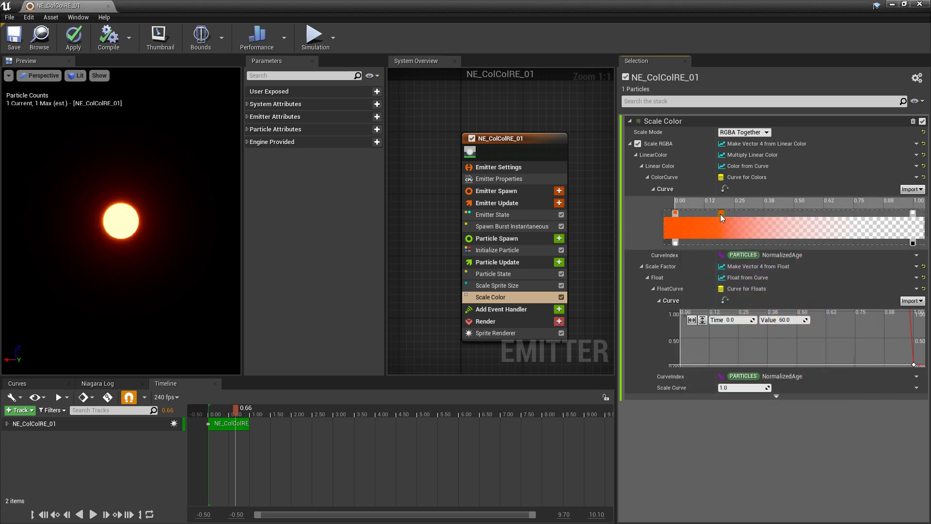
double_click(722, 218)
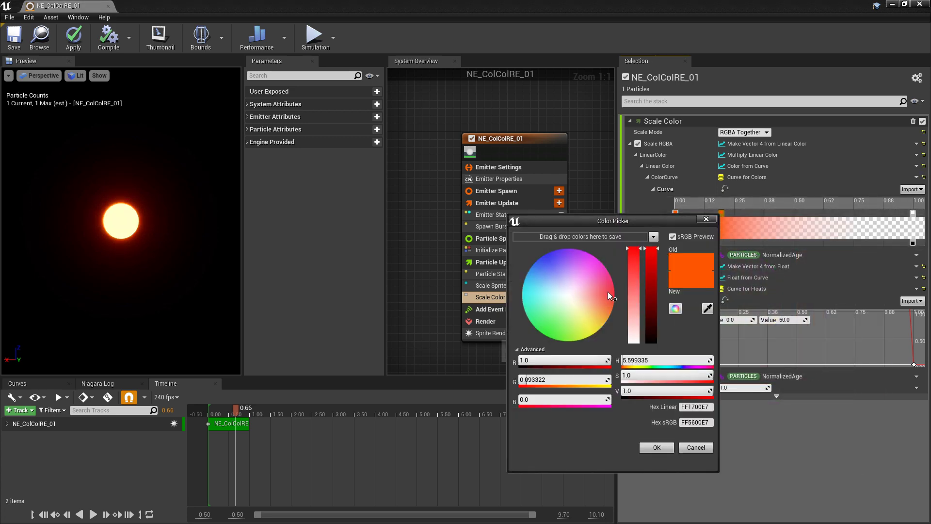
left_click_drag(609, 271, 599, 257)
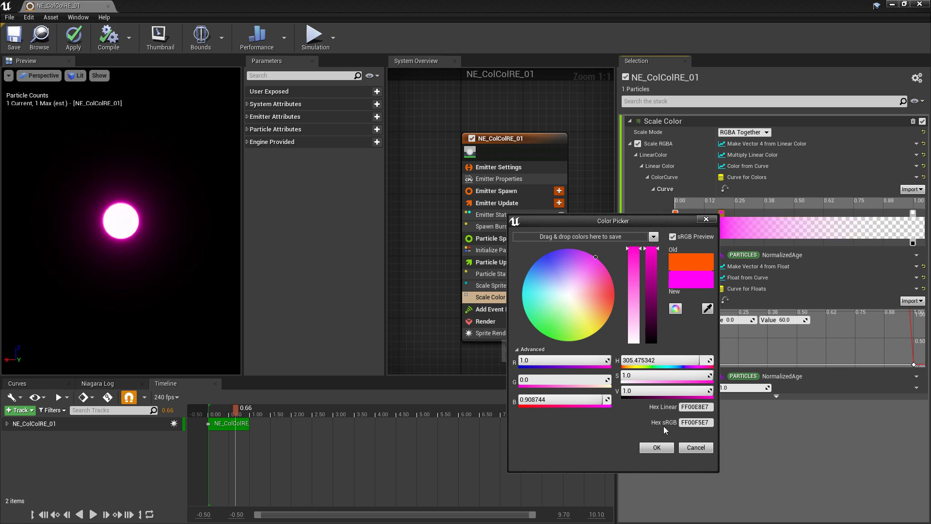
left_click(656, 447)
Step: Set the last color stop of the gradient to blue
double_click(913, 214)
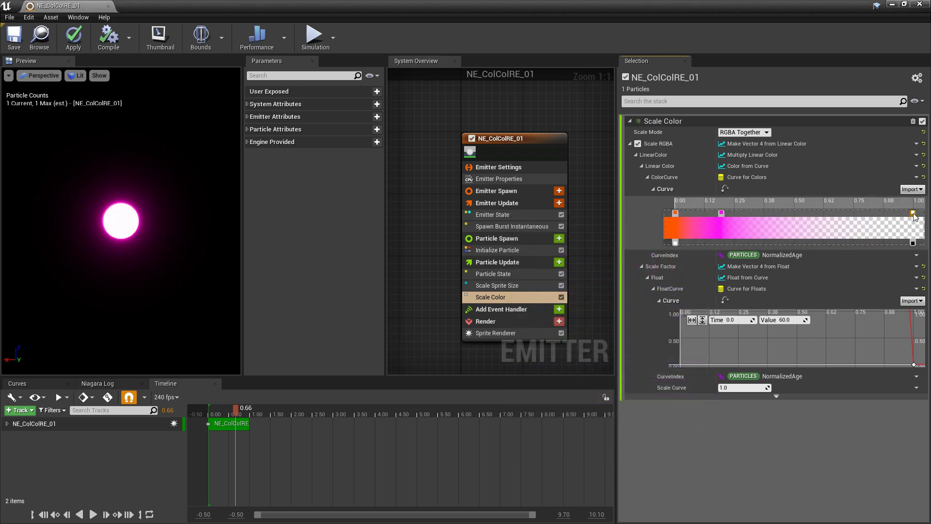
left_click(744, 279)
left_click_drag(744, 279, 729, 264)
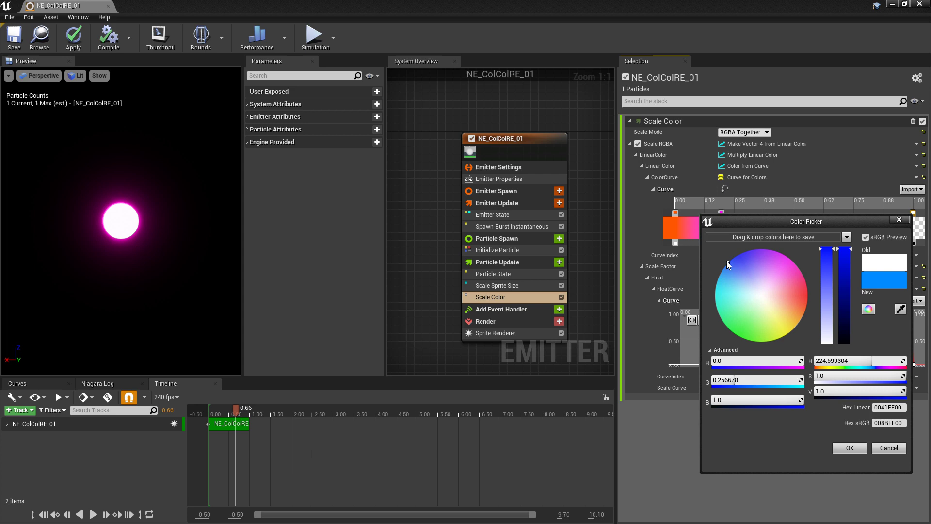
left_click(849, 448)
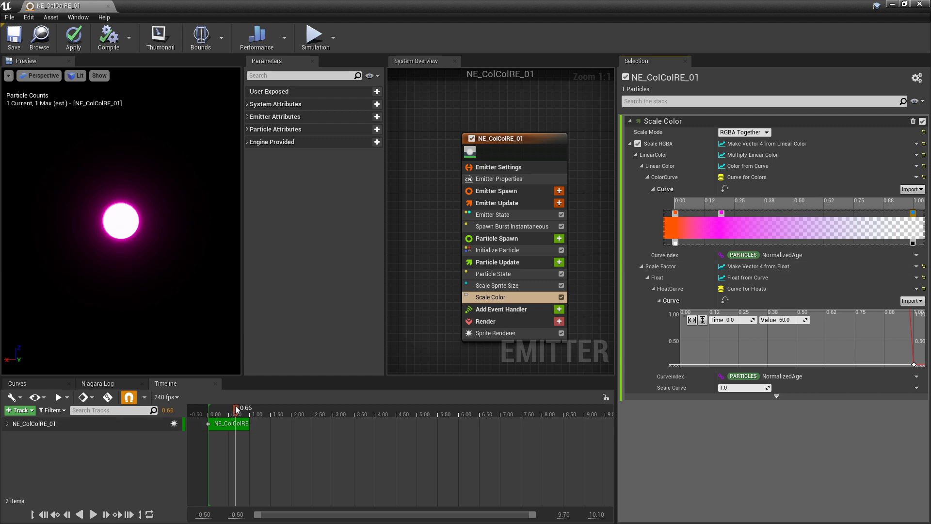
Step: Move the gradient's last alpha stop to about 0.9, preview the effect and save the emitter
left_click_drag(912, 242, 890, 247)
left_click(208, 416)
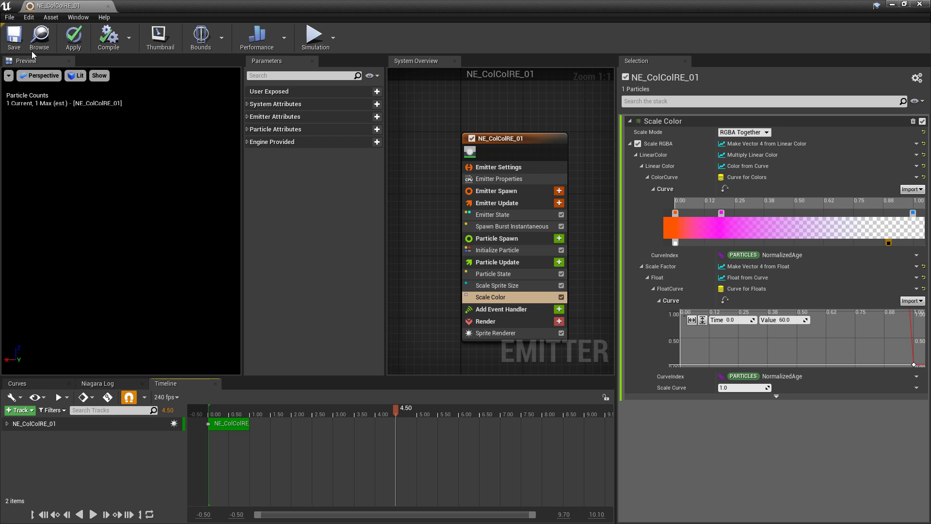
left_click(14, 37)
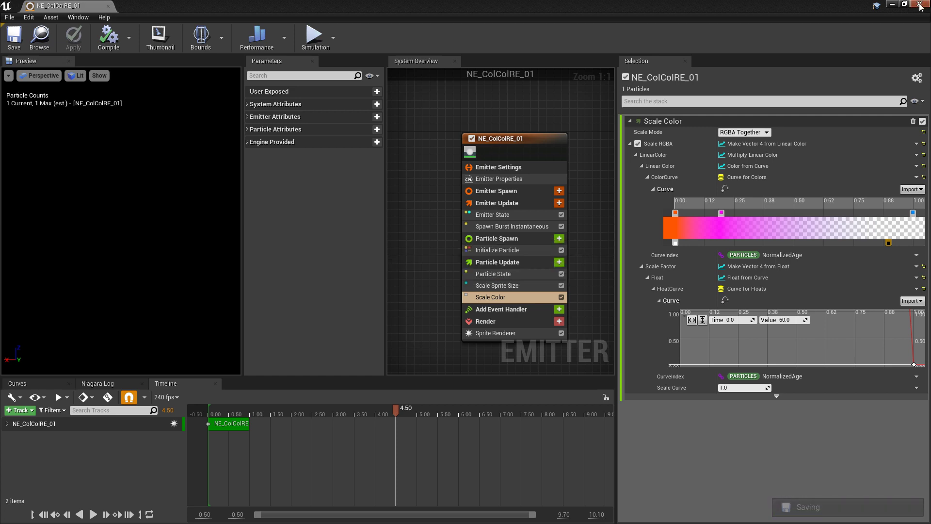
Step: Open the NS_ColColE_01 system, add the NE_ColColRE_01 emitter to it and preview both emitters on the timeline
key("alt+Tab")
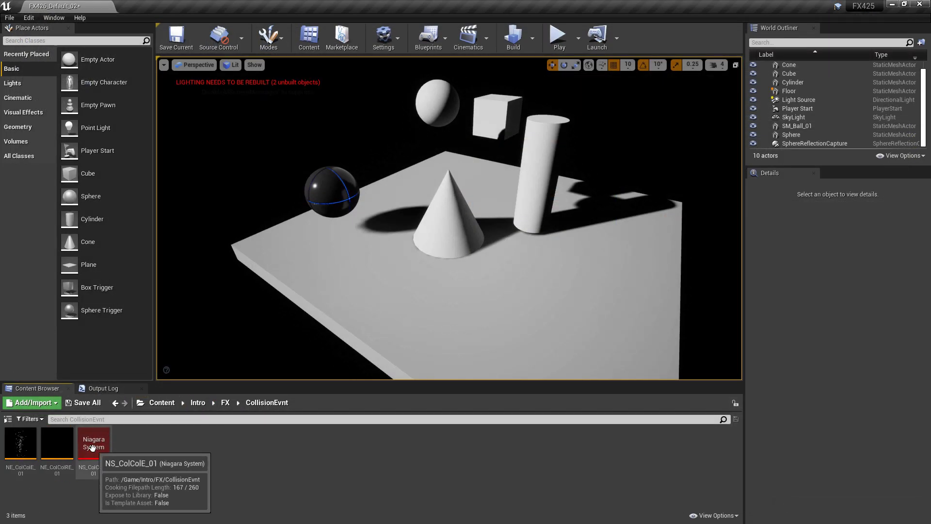
double_click(93, 448)
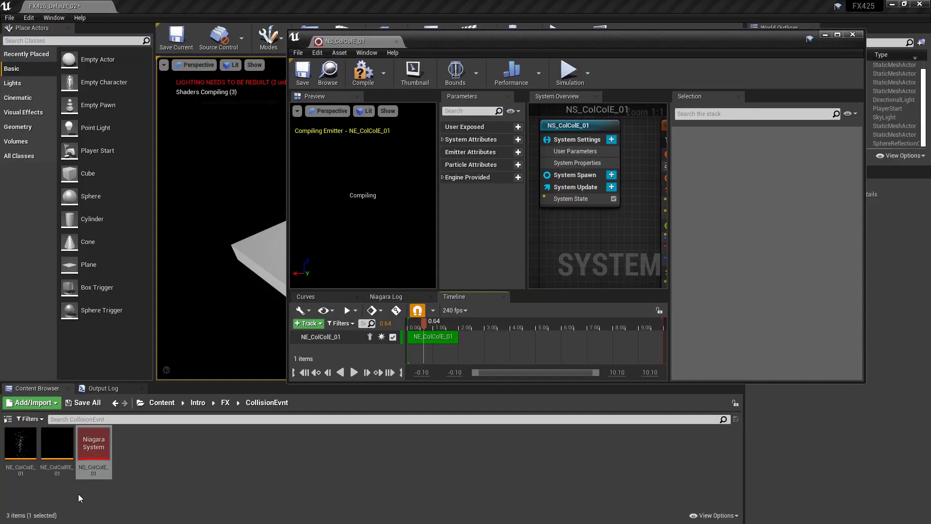
left_click_drag(57, 453, 324, 350)
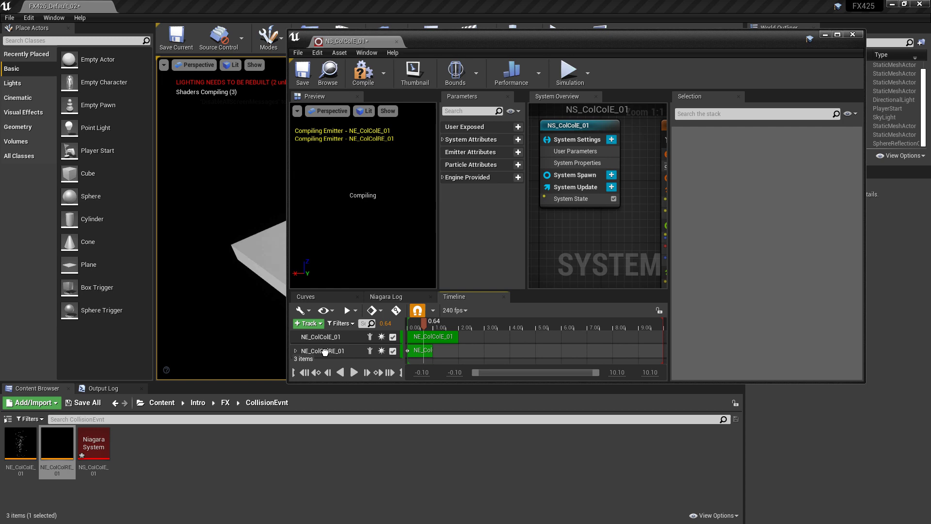
double_click(803, 44)
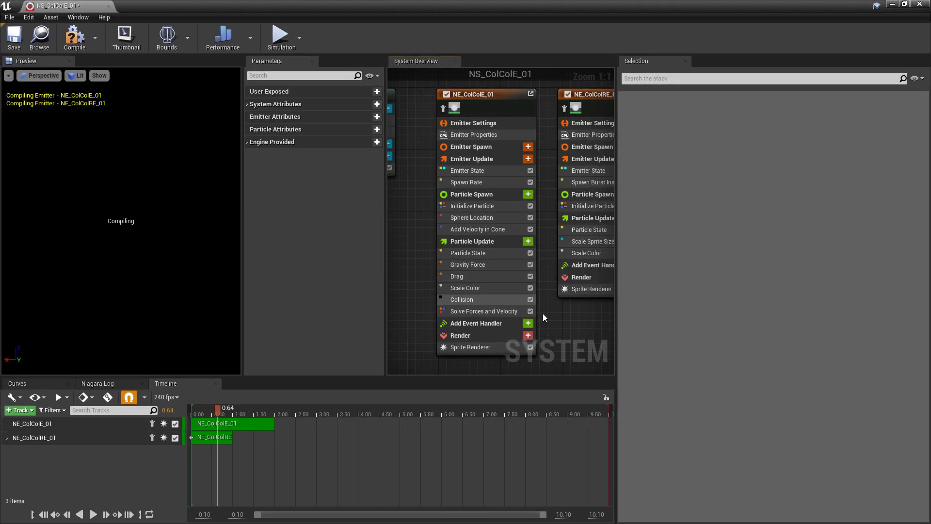
left_click_drag(232, 420, 225, 441)
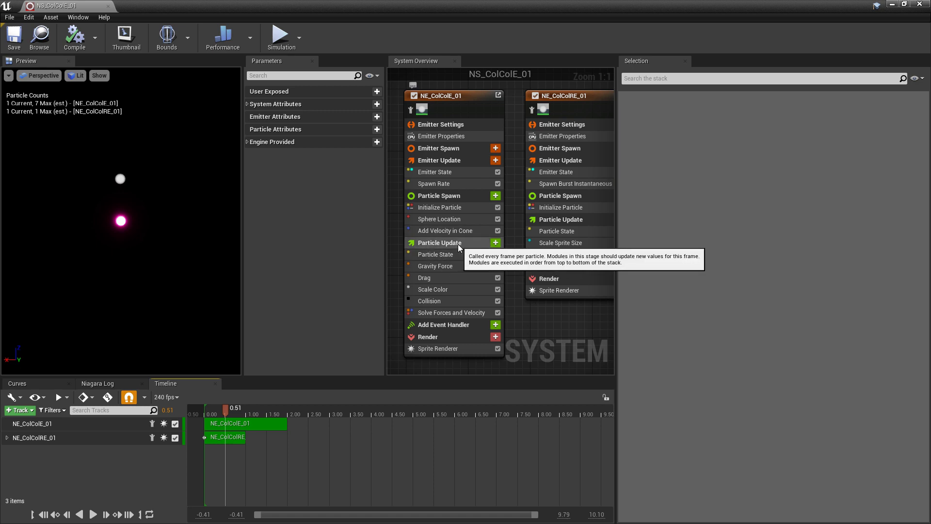
Step: Add a Generate Collision Event module to Particle Update of NE_ColColE_01
left_click(495, 243)
type("coll")
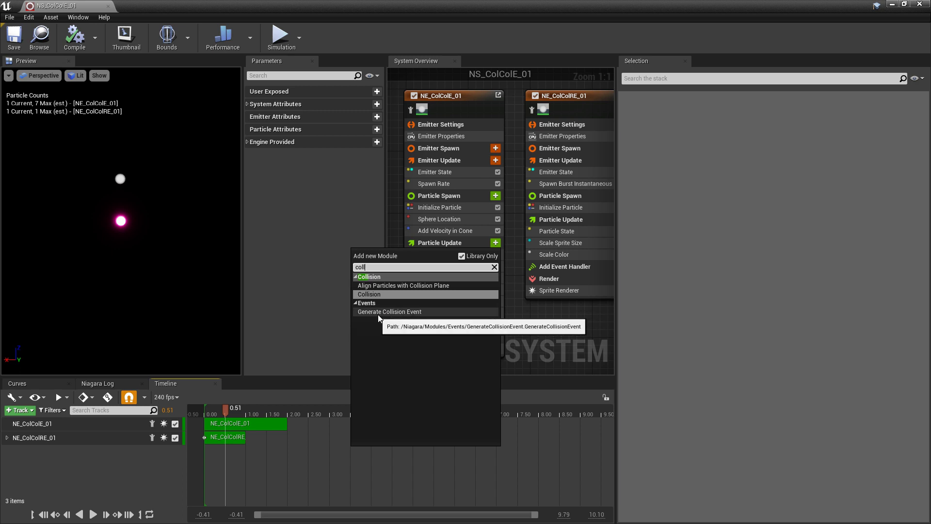
left_click(394, 312)
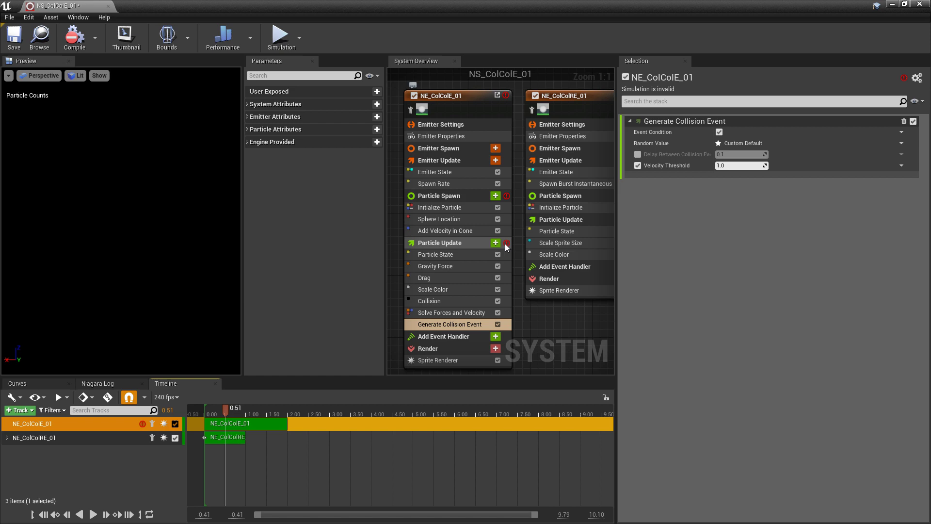
Step: Review the Particle Update compile errors in the Niagara log and enable Requires Persistent IDs in NE_ColColE_01's emitter properties
left_click(461, 244)
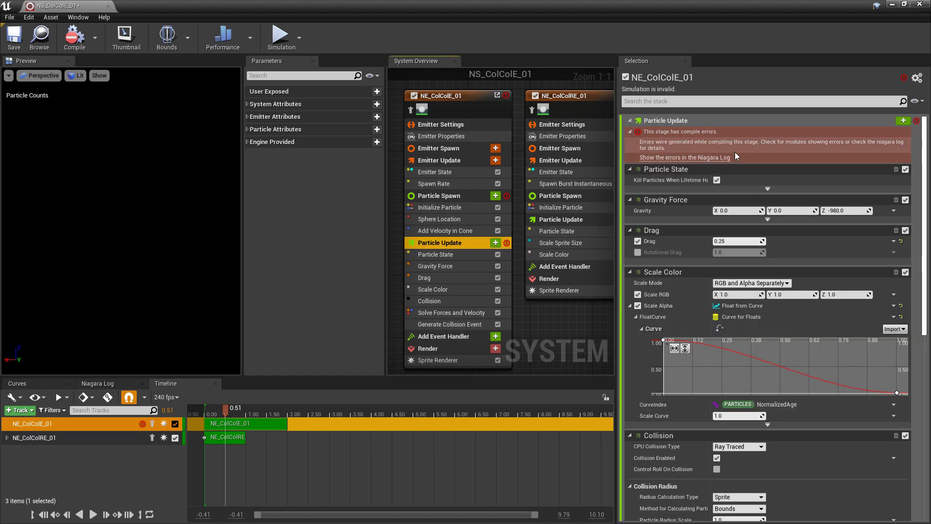
left_click(100, 383)
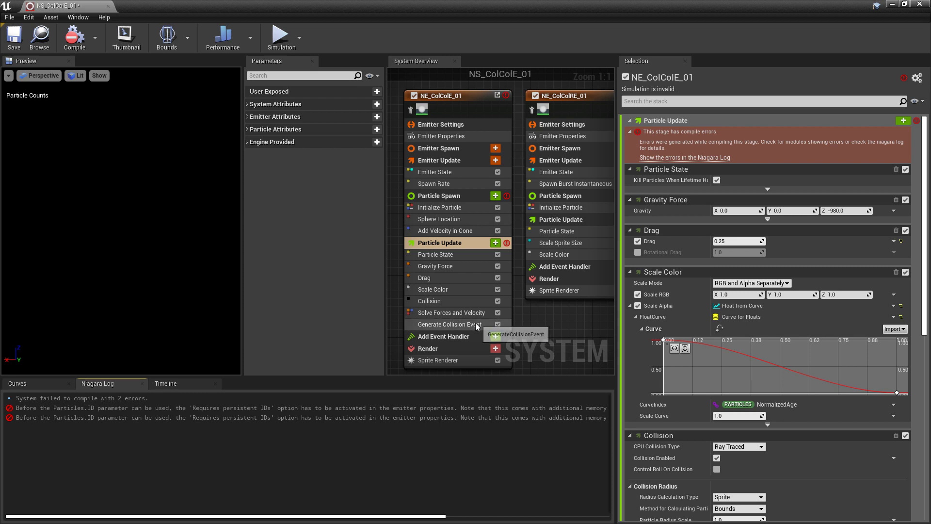
left_click(429, 137)
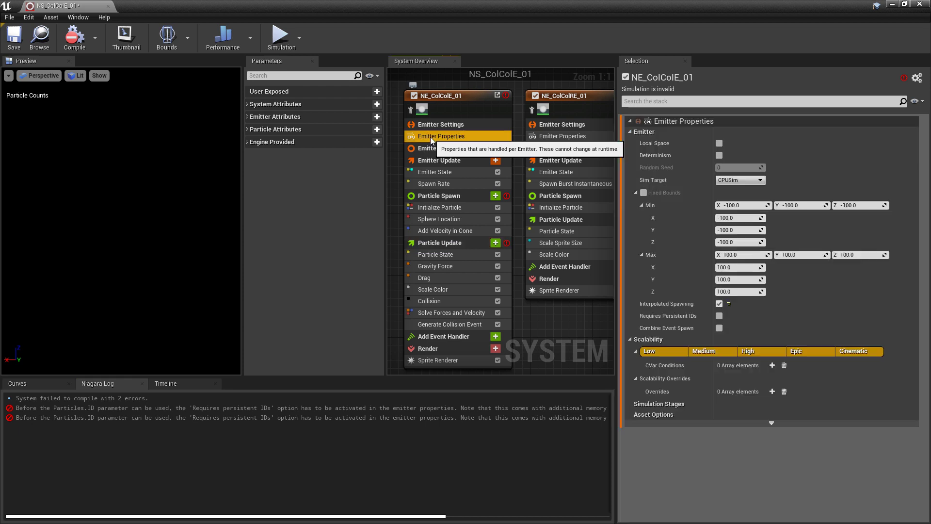
left_click(719, 317)
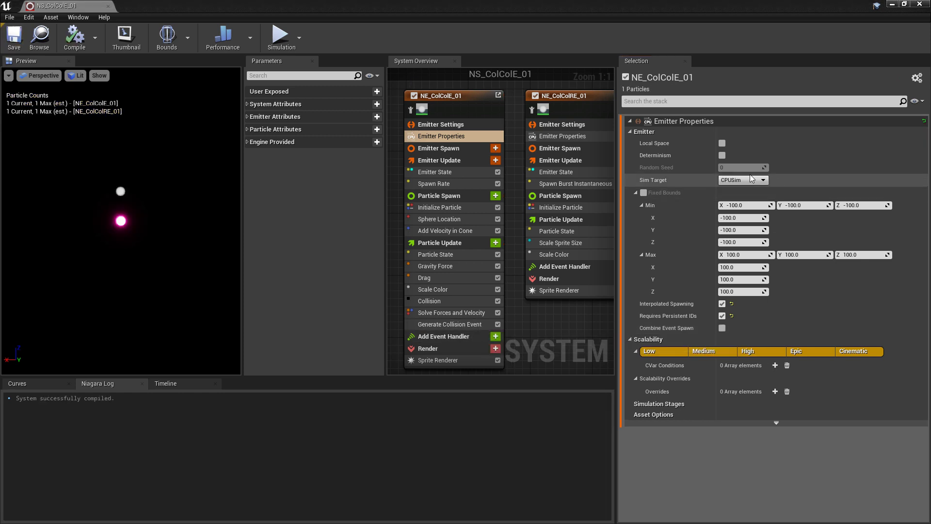
Step: Try GPUCompute Sim as the sim target of NE_ColColE_01, then return it to CPUSim
left_click(742, 180)
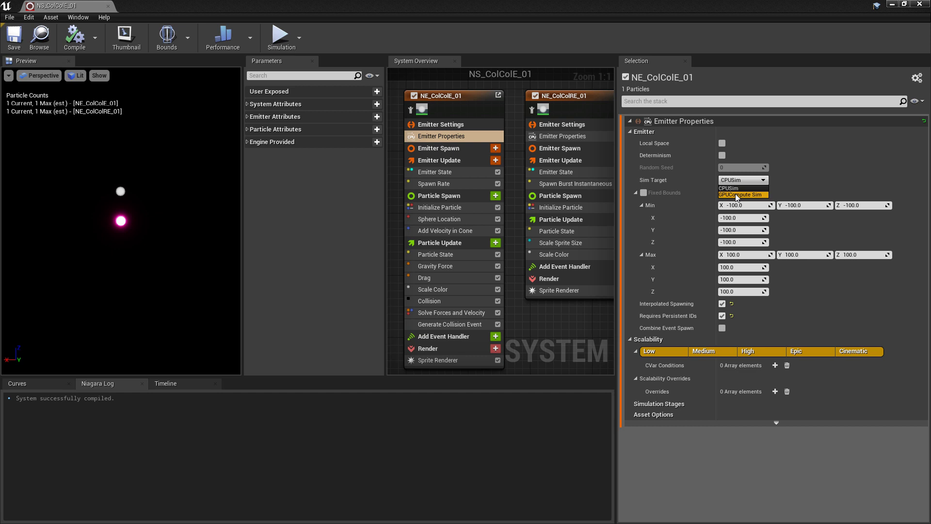
left_click(736, 195)
left_click(741, 205)
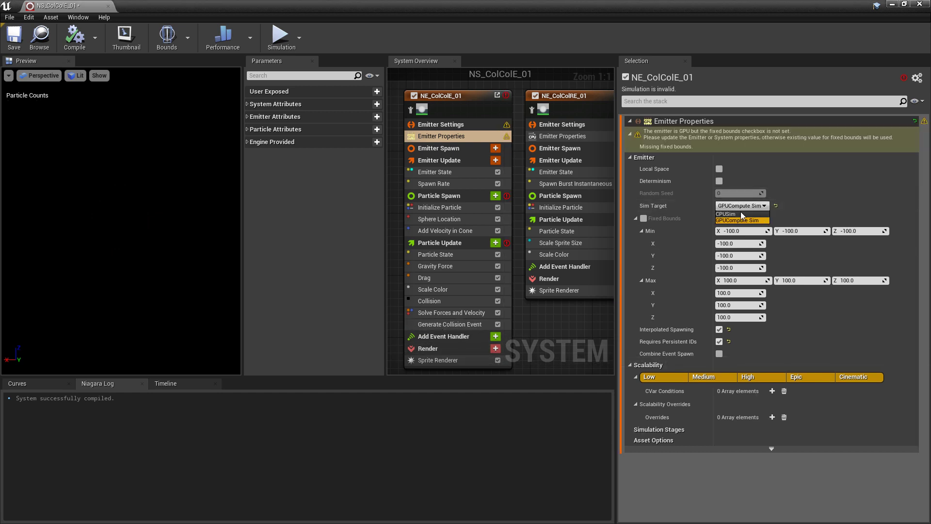
left_click(725, 215)
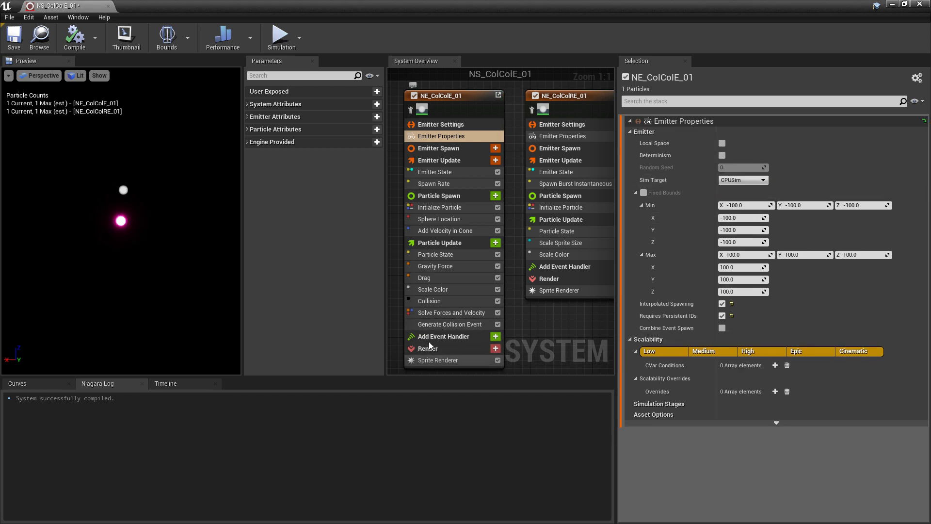
Step: Review NE_ColColE_01's Generate Collision Event settings and add an event handler to NE_ColColRE_01
left_click(450, 324)
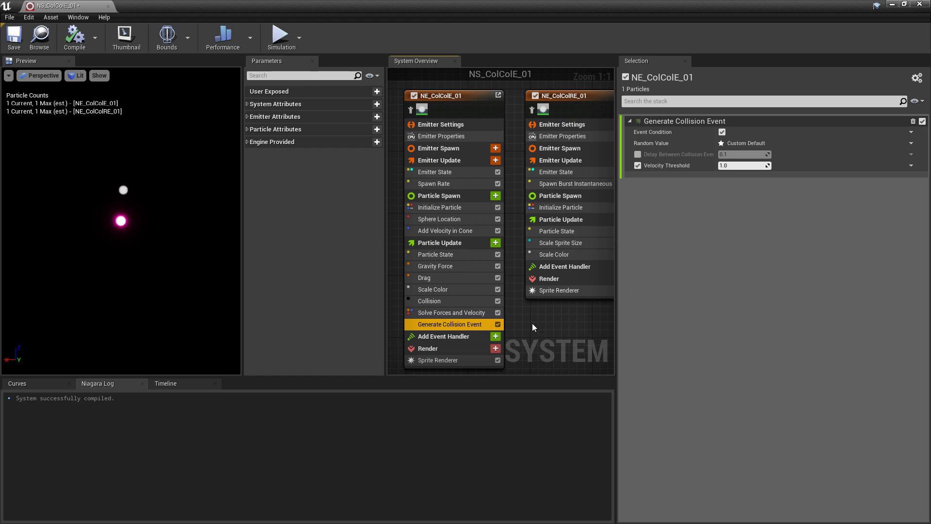
right_click_drag(571, 317, 497, 327)
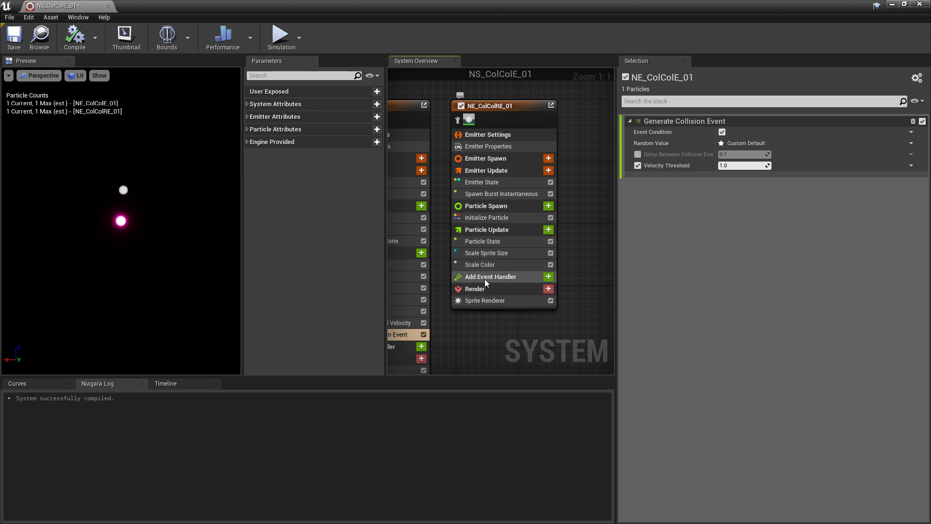
left_click(548, 276)
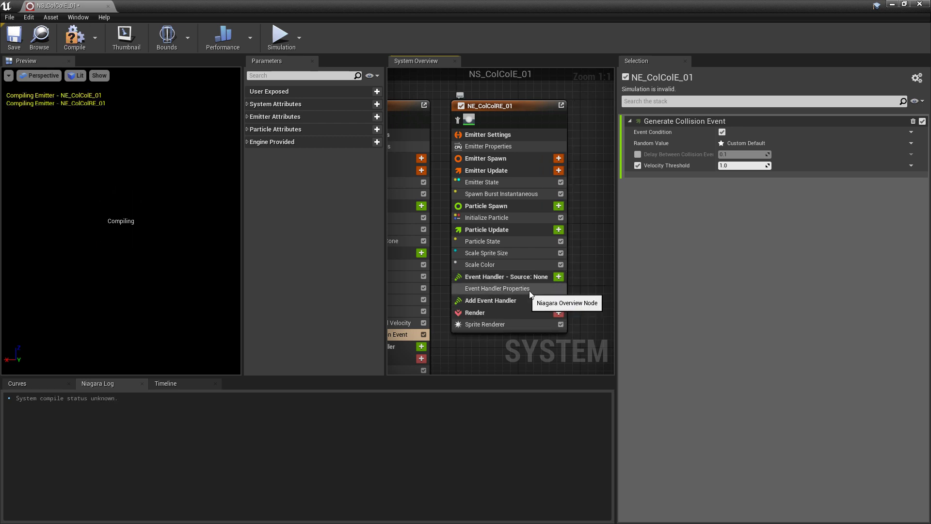
Step: Set the NE_ColColRE_01 event handler's source to the NE_ColColE_01 Collision Event and its Execution Mode to Spawned Particles
left_click(484, 288)
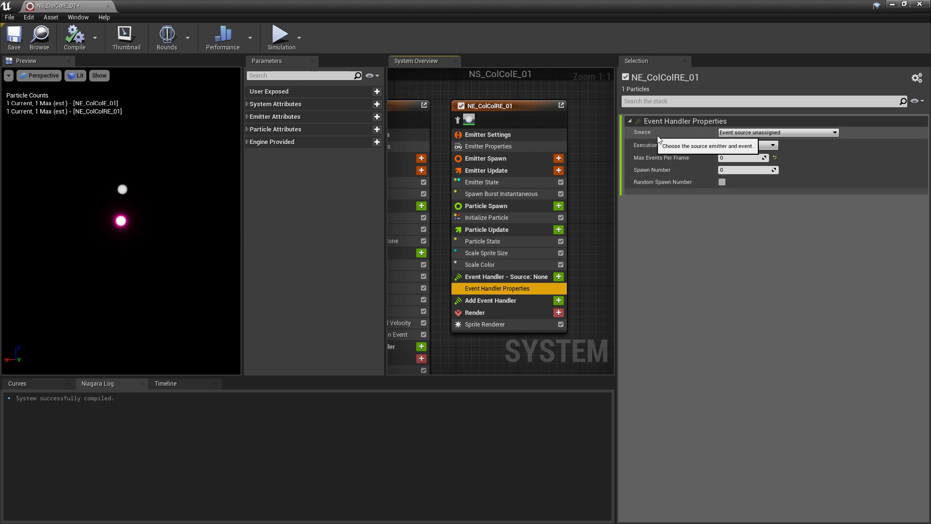
left_click(754, 133)
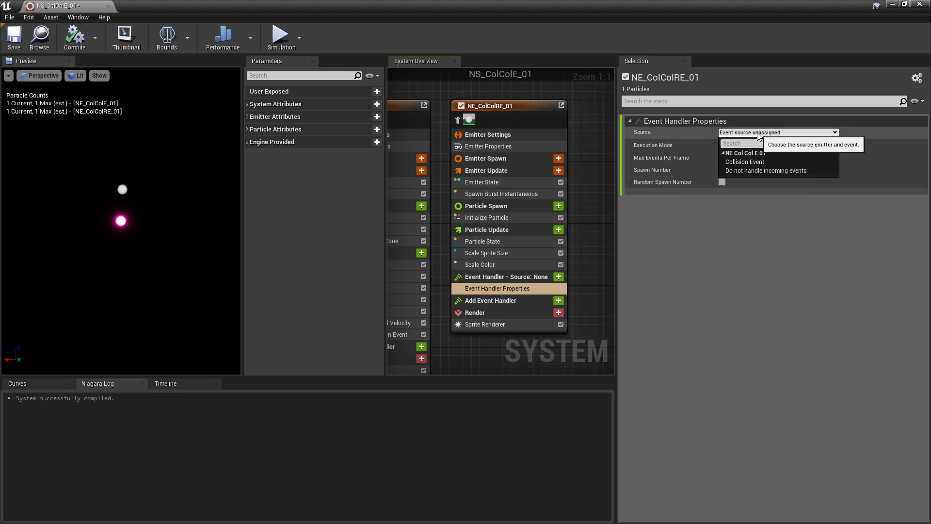
left_click(741, 163)
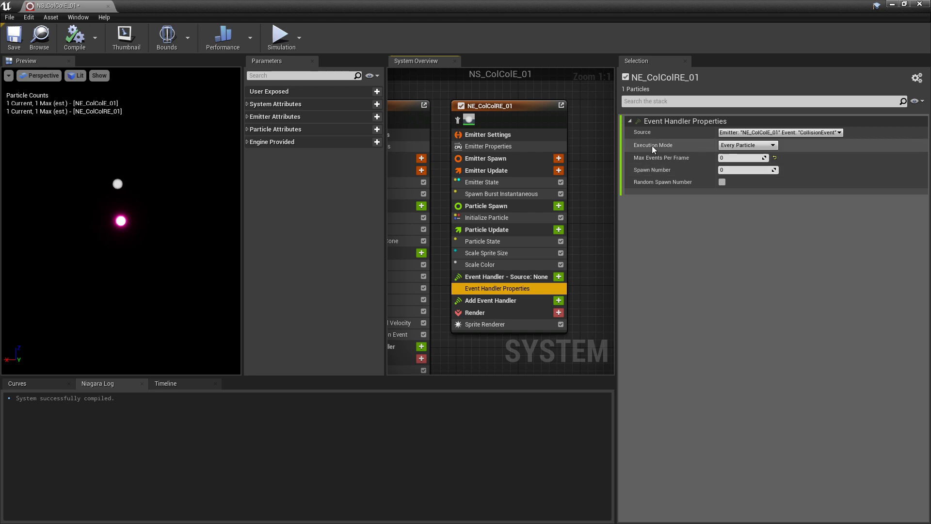
left_click(740, 146)
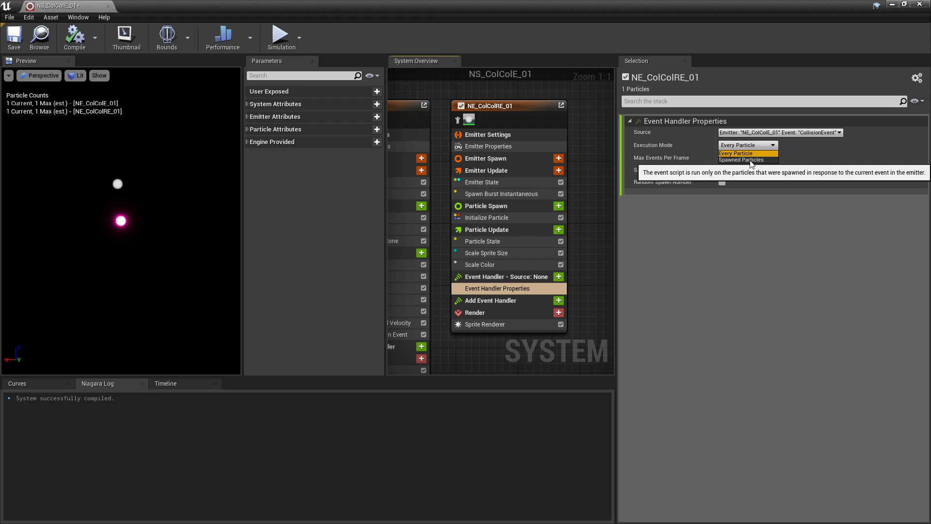
left_click(749, 160)
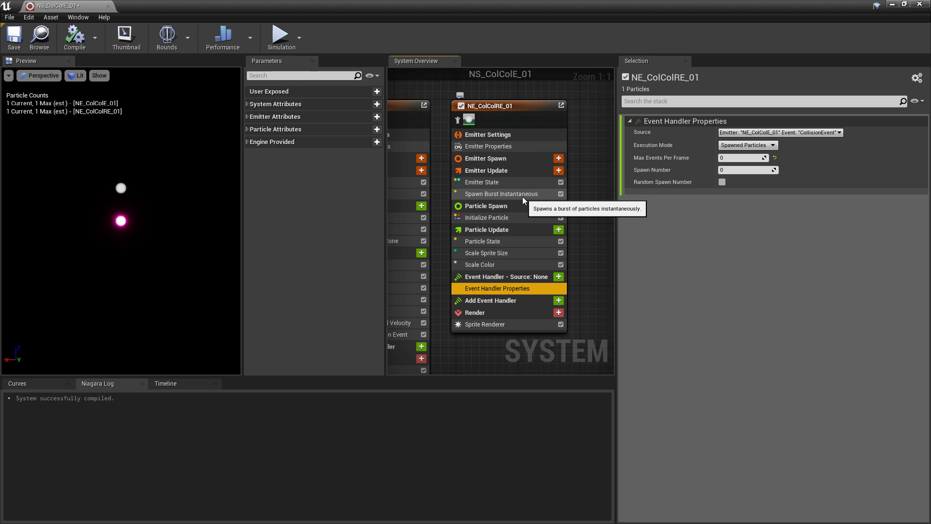
Step: Disable Spawn Burst Instantaneous in NE_ColColRE_01, set the event handler's Spawn Number to 1, and save the system
left_click(560, 194)
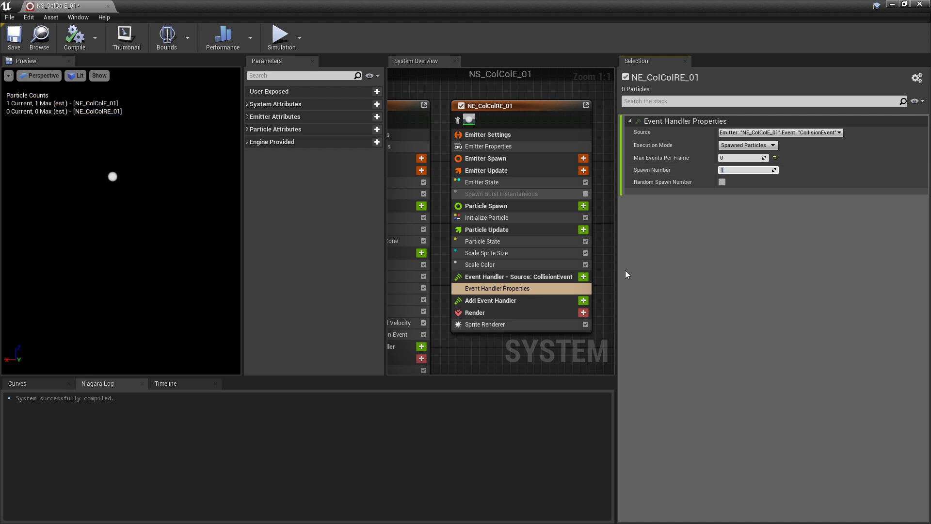
left_click(14, 39)
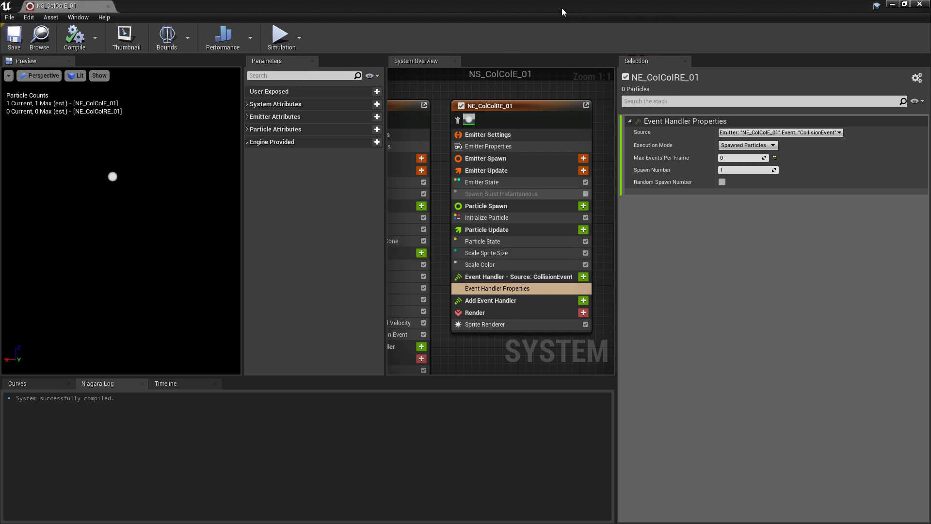
Step: Switch to the level editor and place the NS_ColColE_01 system on the floor between the cone and the cylinder
left_click_drag(561, 8, 657, 318)
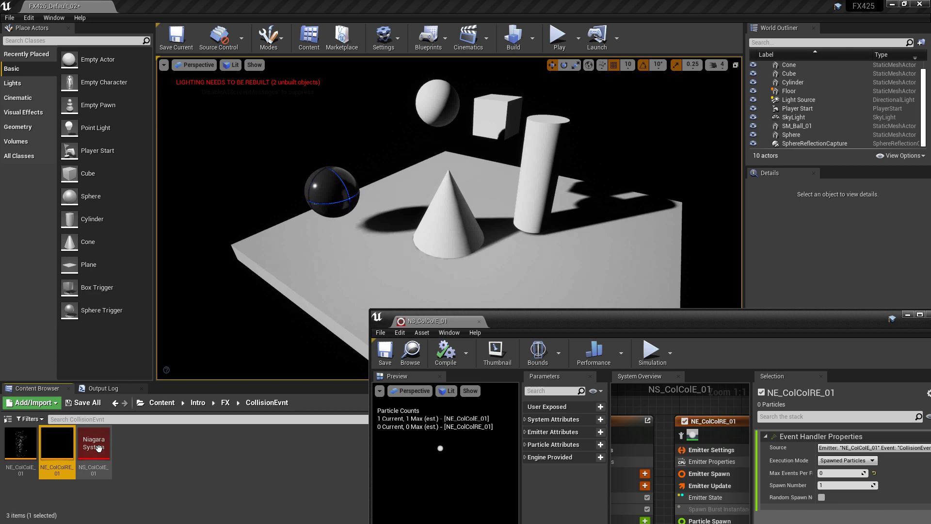
left_click_drag(98, 447, 488, 244)
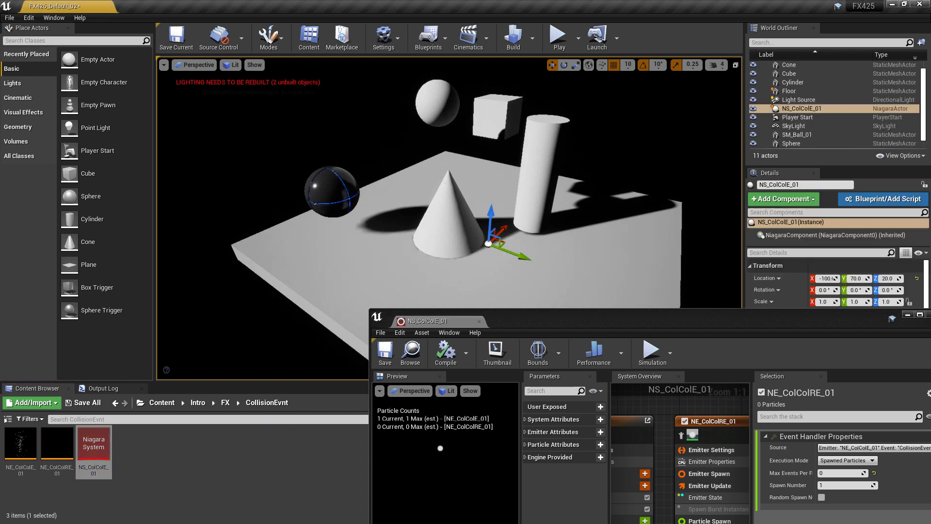
left_click(499, 175)
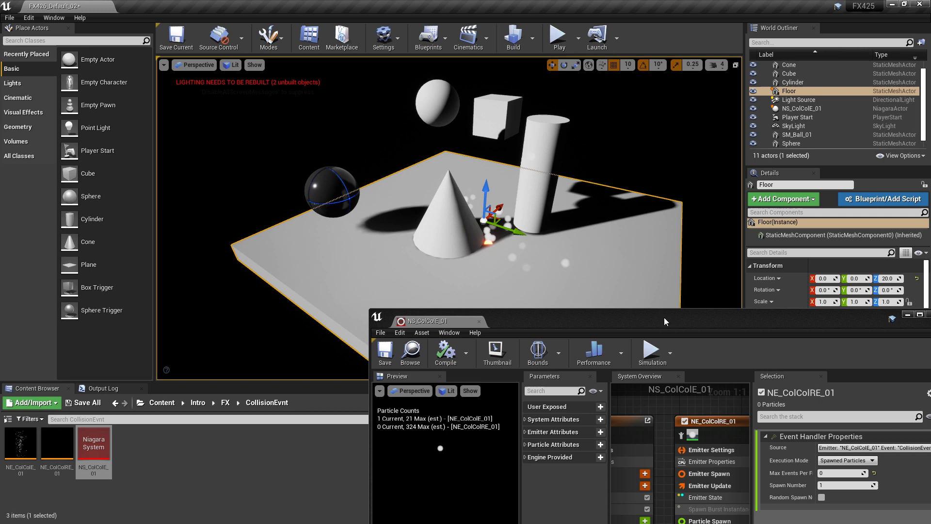
Step: Back in the Niagara editor, add a Receive Collision Event module to NE_ColColRE_01's CollisionEvent handler and save the system
double_click(706, 319)
right_click_drag(462, 356, 524, 324)
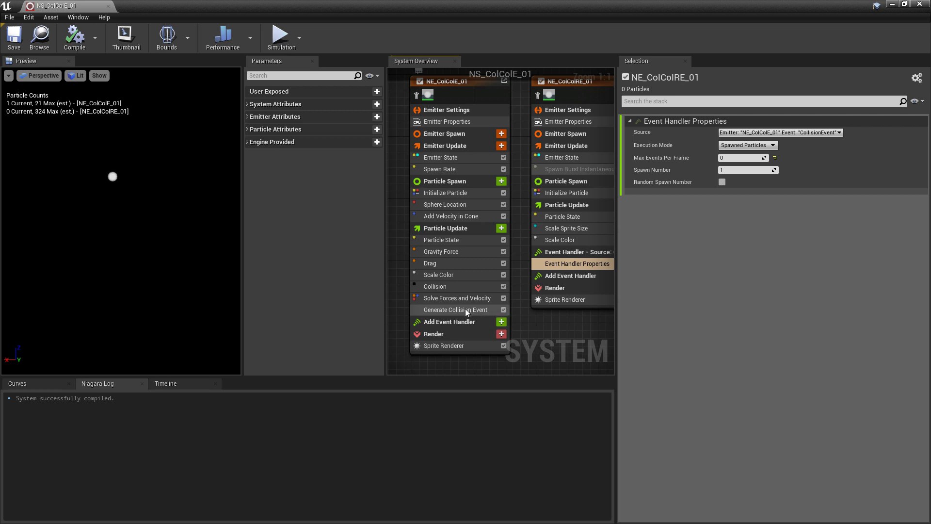
right_click_drag(531, 299, 422, 336)
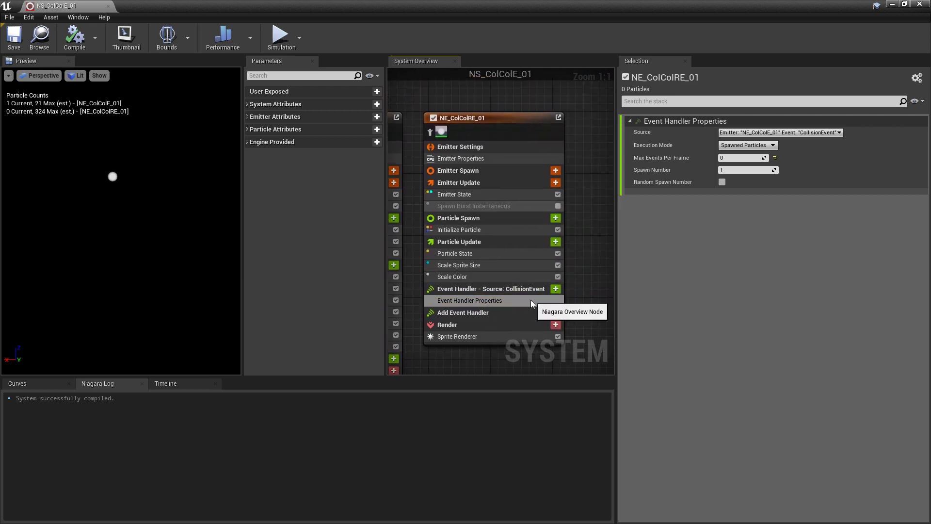
left_click(494, 302)
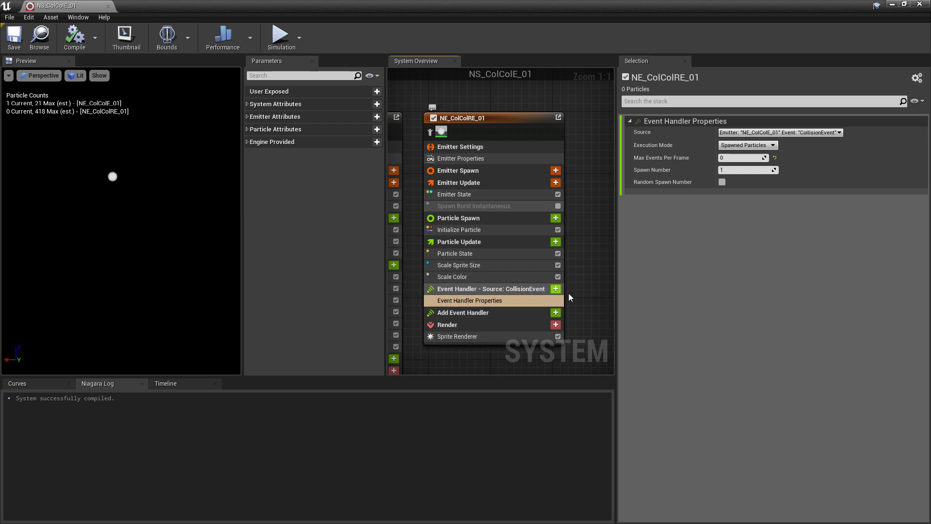
left_click(557, 290)
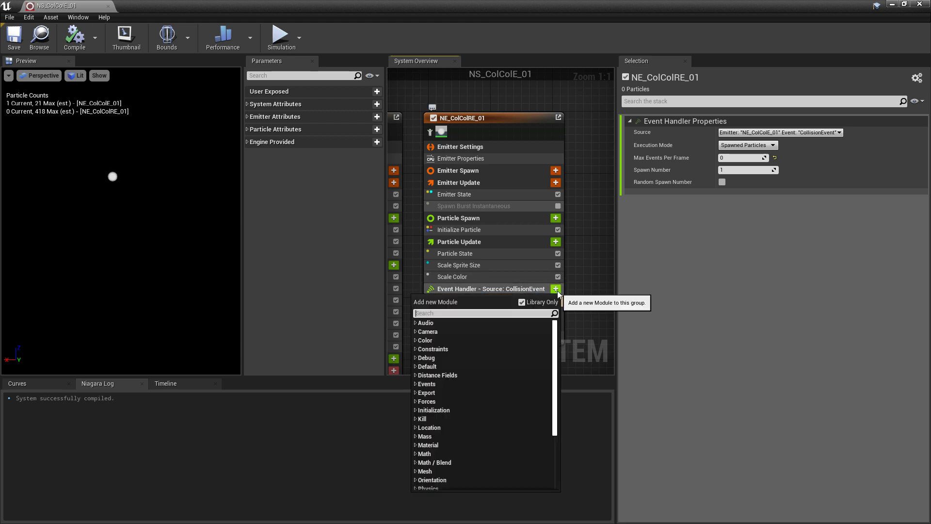
type("re")
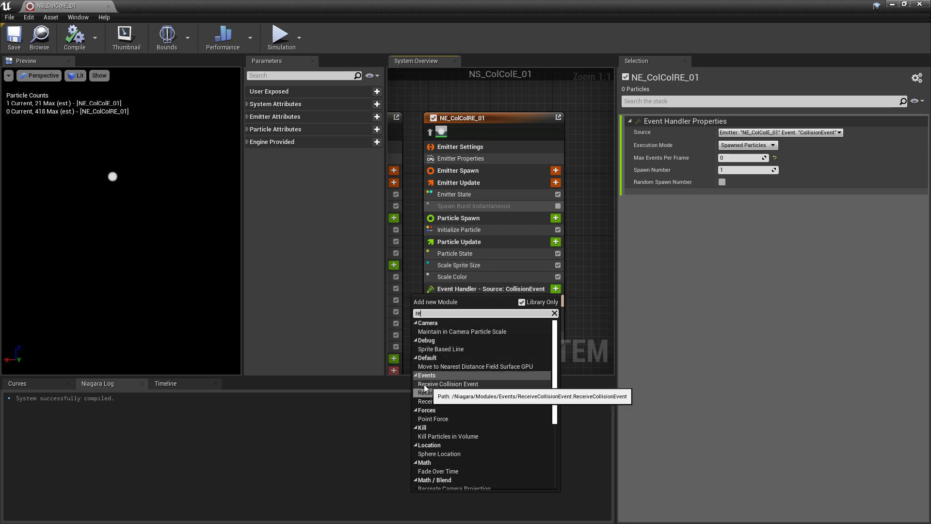
left_click(455, 385)
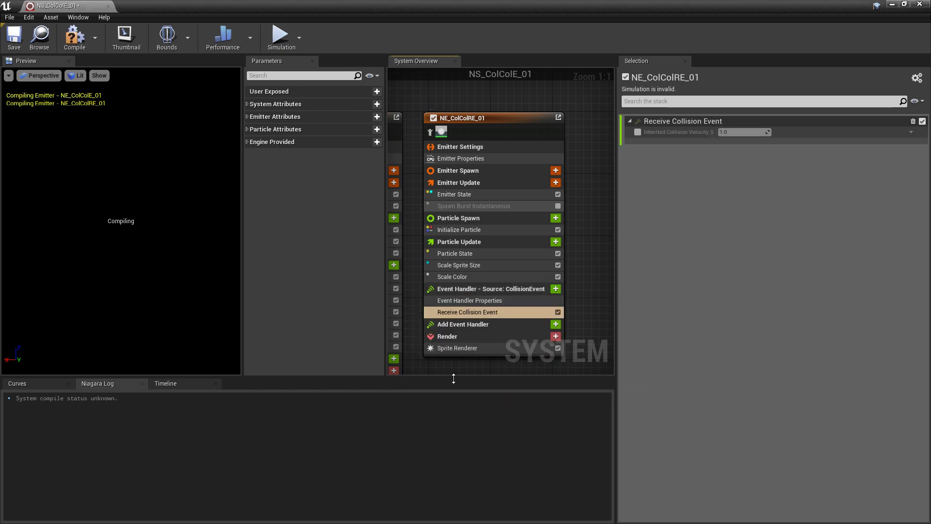
left_click(15, 39)
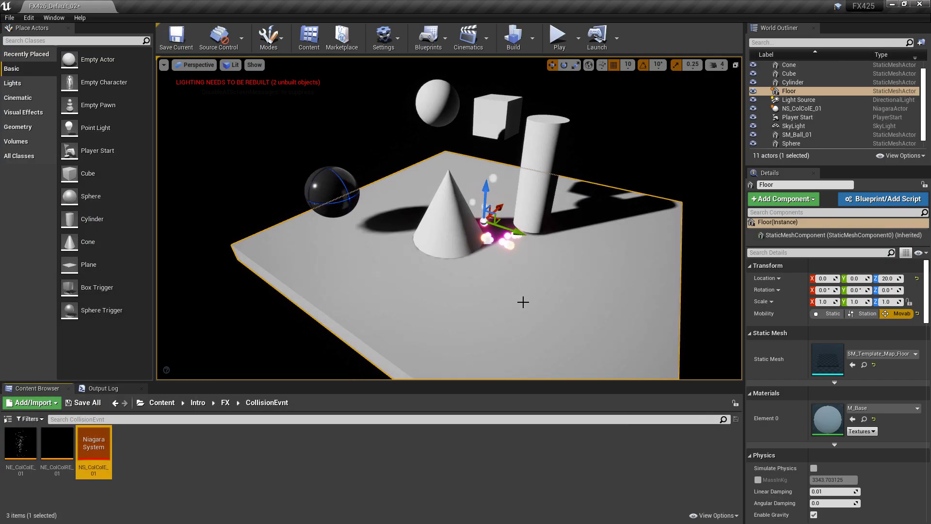
Step: In the level, raise the NS_ColColE_01 actor between the sphere and the cube to about Y -10, Z 380, and turn on game view
left_click_drag(522, 302, 492, 303)
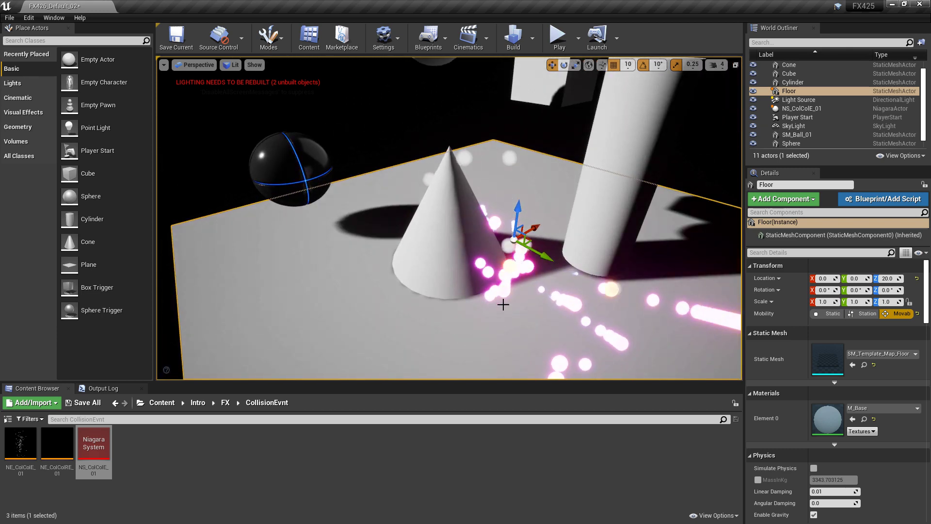
left_click(805, 108)
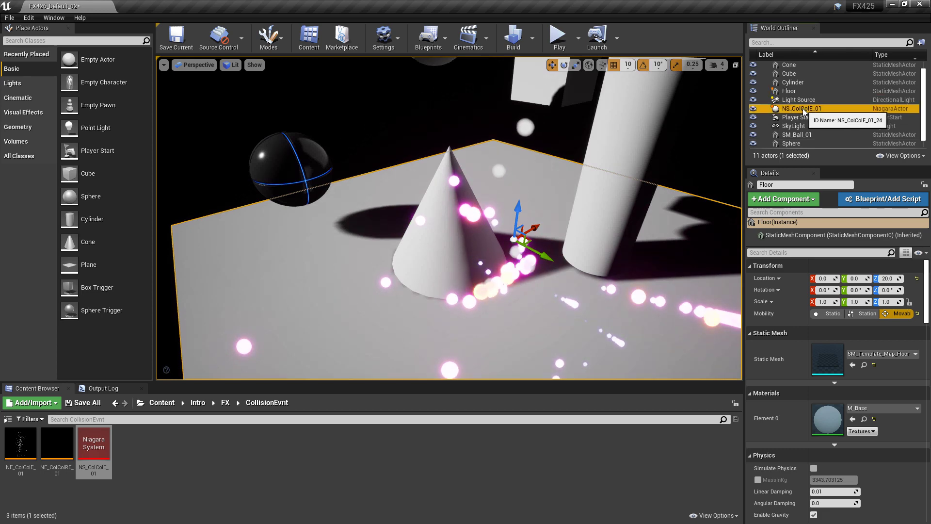
left_click_drag(499, 80, 459, 126)
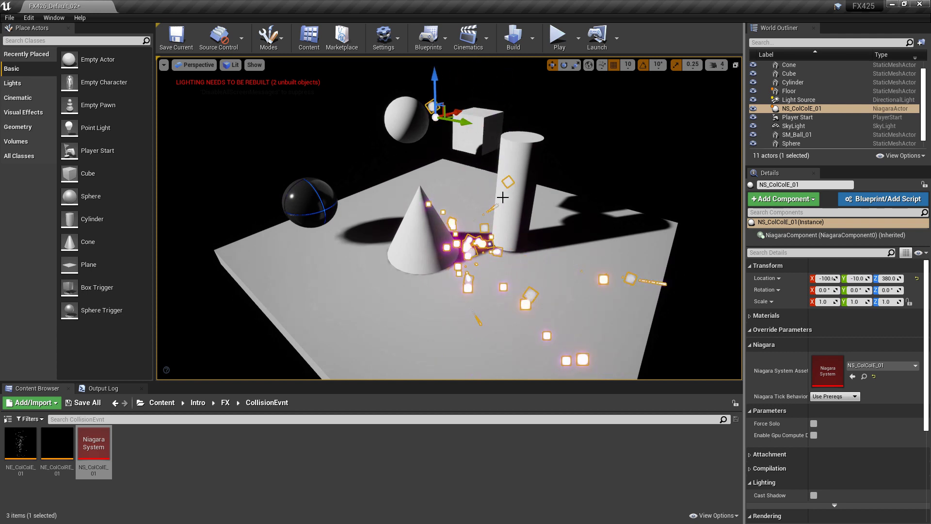
right_click_drag(548, 277, 572, 275)
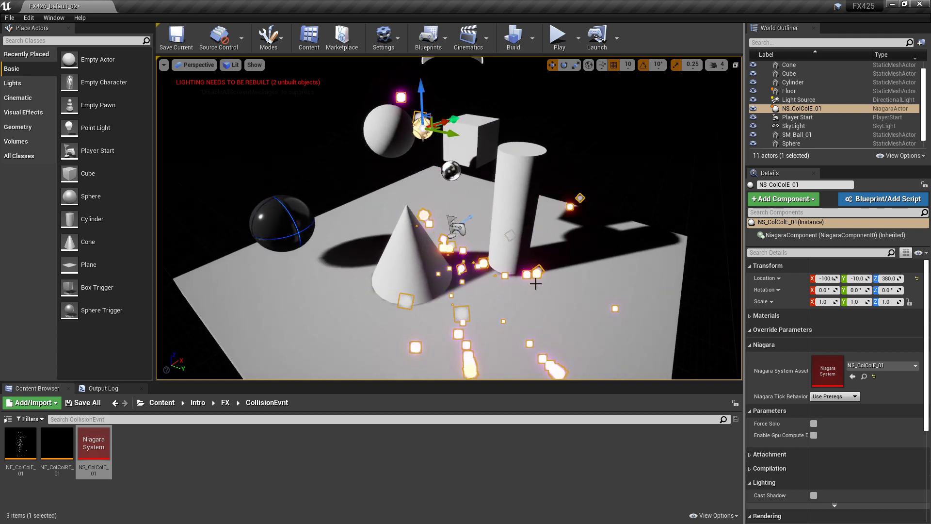
key("g")
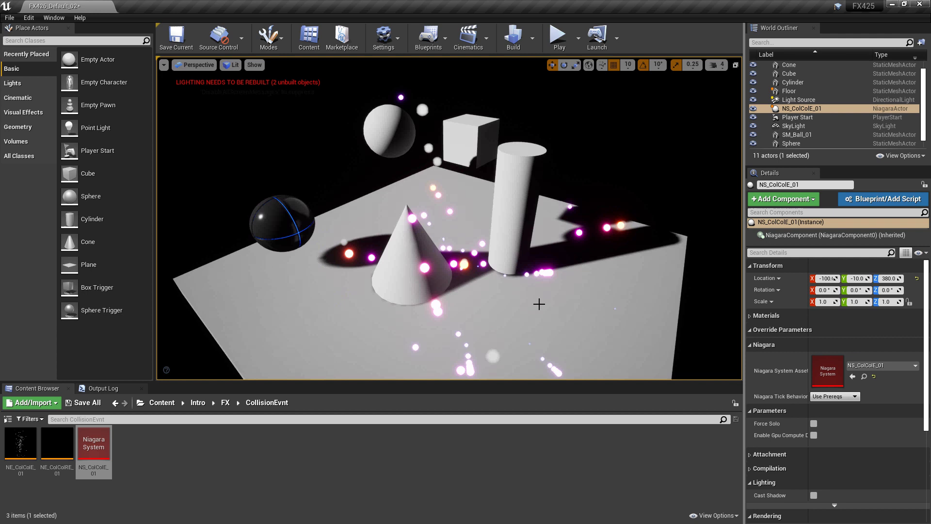